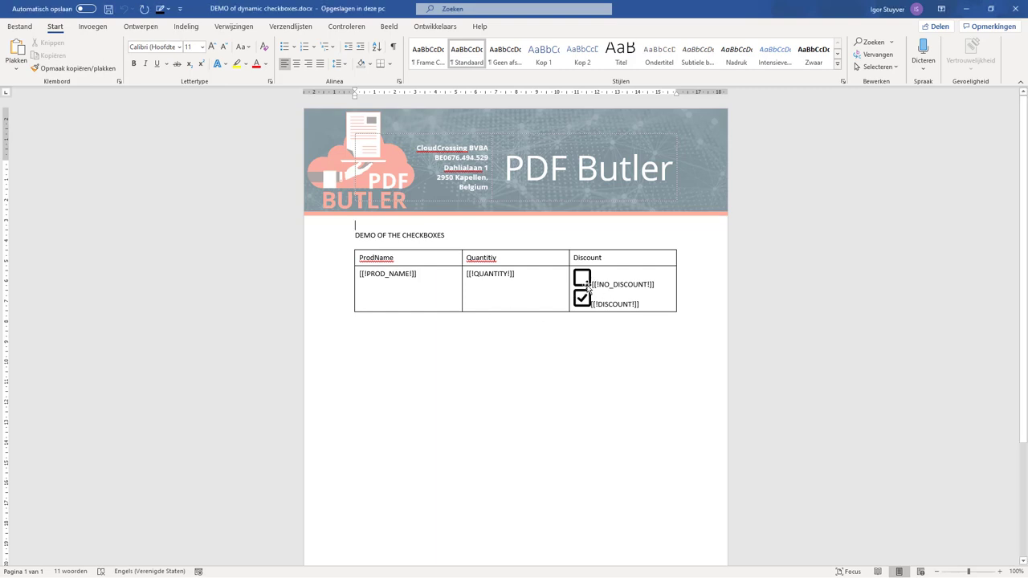
Examine the two checkbox images beside the NO_DISCOUNT and DISCOUNT placeholders, including the checked image's text-wrapping layout option
{"action": "left_click", "coordinate": [589, 301]}
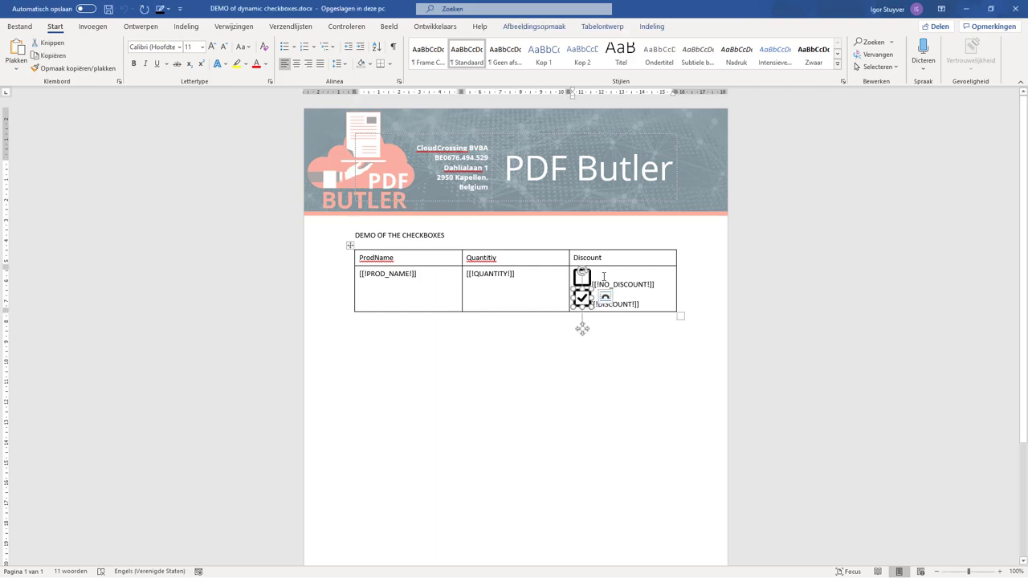
{"action": "left_click", "coordinate": [604, 276]}
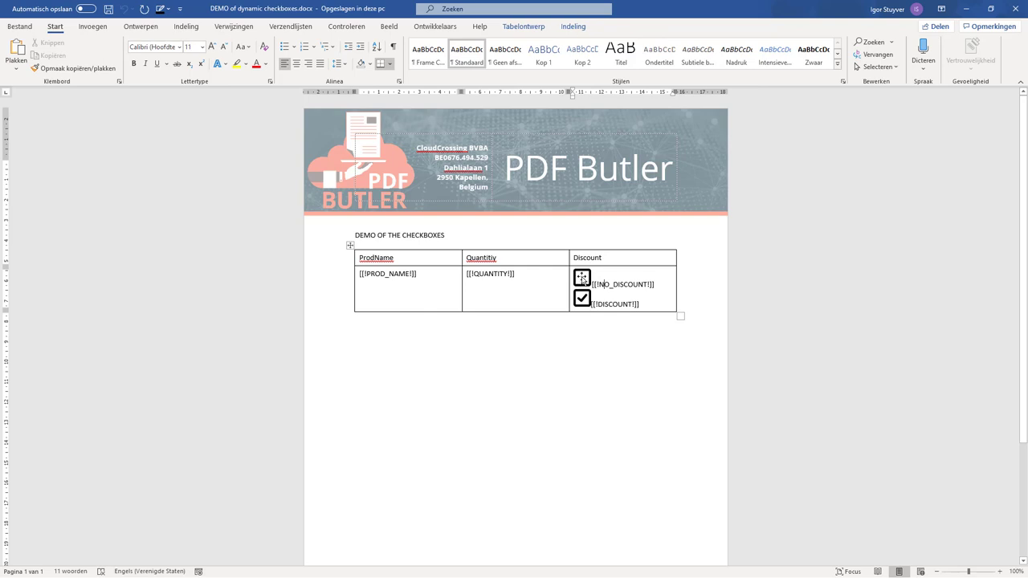
{"action": "left_click", "coordinate": [582, 277]}
{"action": "left_click_drag", "start_coordinate": [581, 298], "coordinate": [582, 328]}
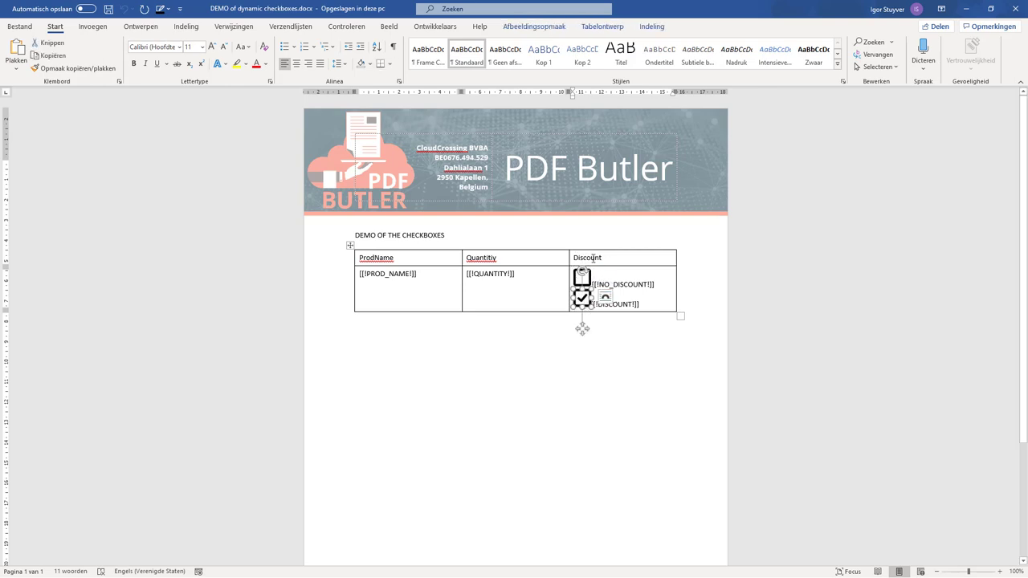
{"action": "left_click", "coordinate": [593, 258]}
{"action": "left_click", "coordinate": [583, 278]}
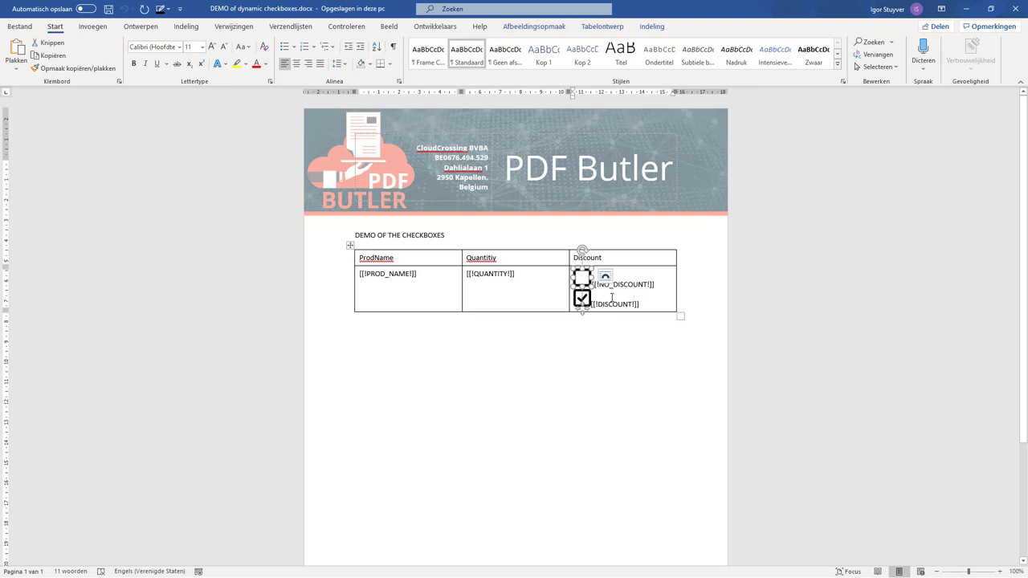
{"action": "left_click", "coordinate": [644, 305]}
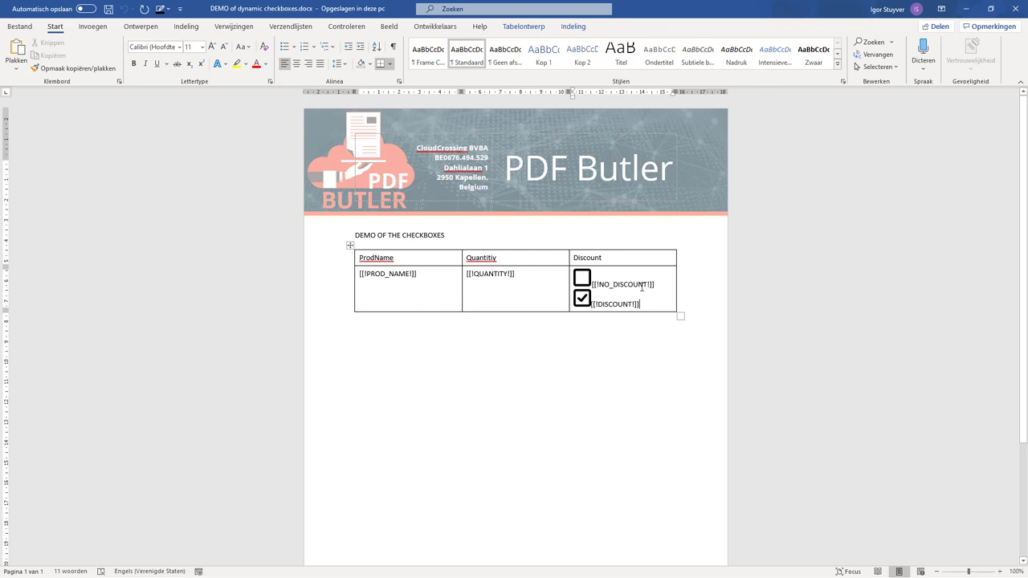
{"action": "left_click_drag", "start_coordinate": [666, 284], "coordinate": [585, 279]}
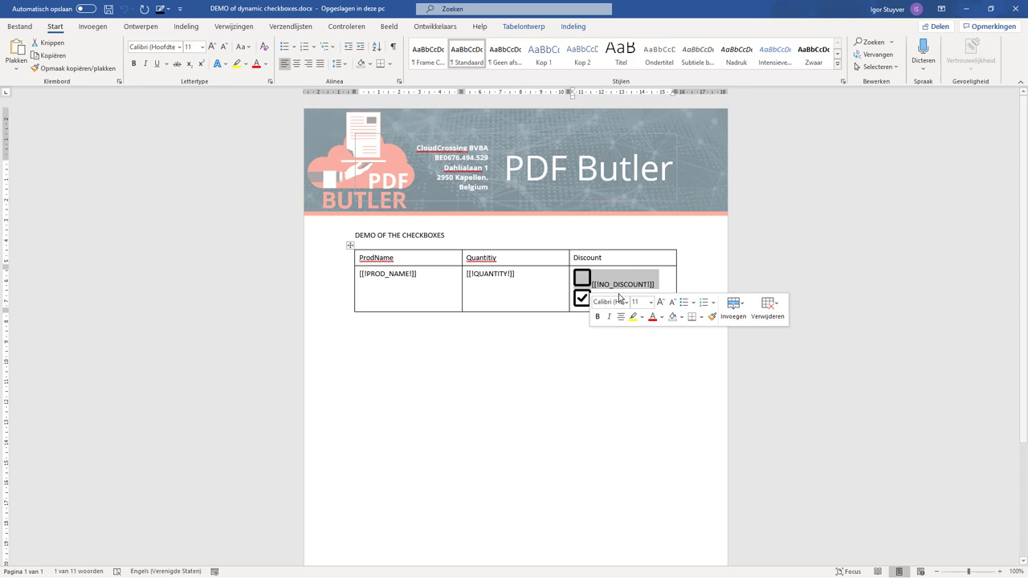
{"action": "left_click_drag", "start_coordinate": [640, 304], "coordinate": [593, 305]}
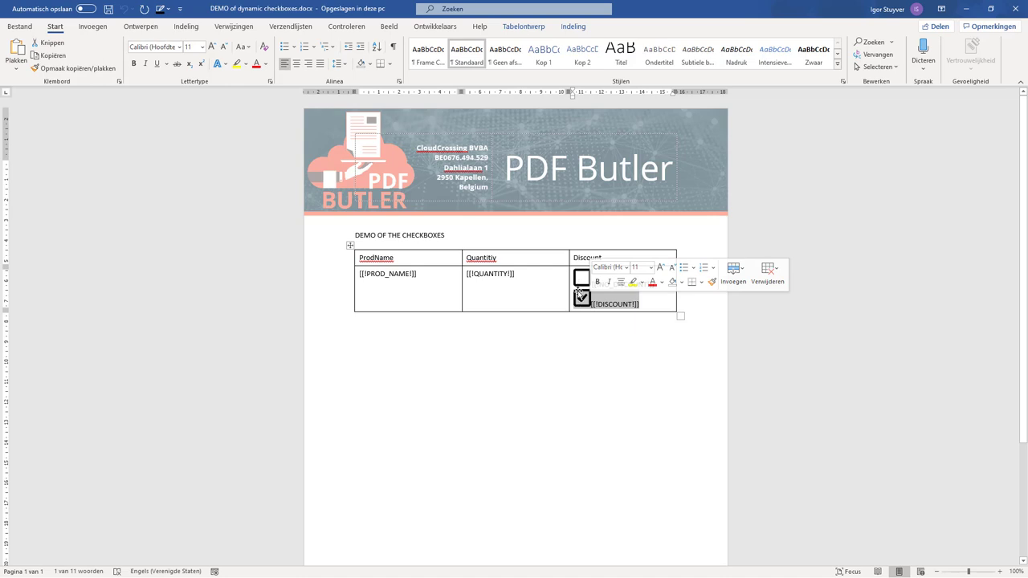
{"action": "left_click", "coordinate": [650, 298]}
{"action": "left_click", "coordinate": [580, 299]}
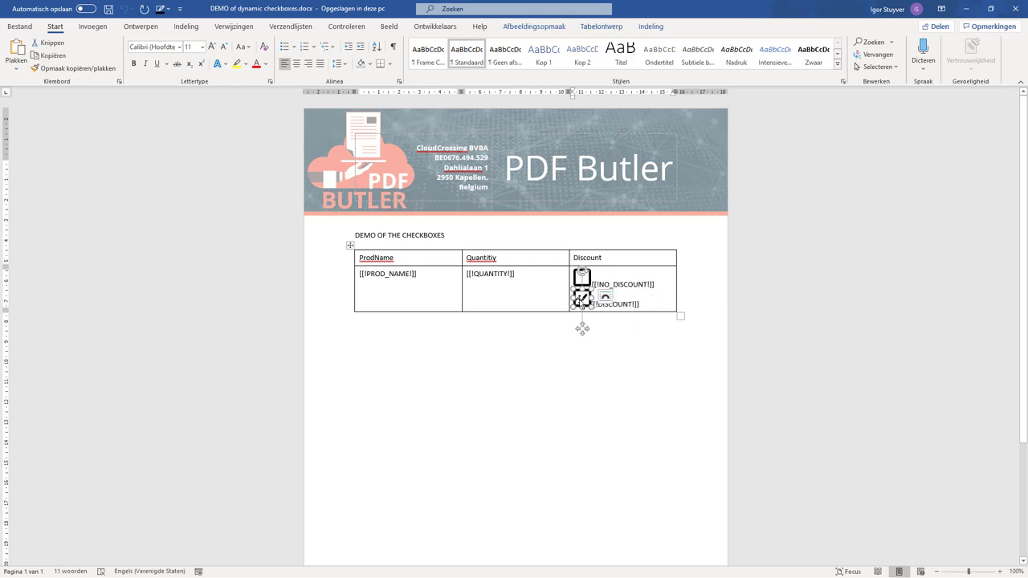
{"action": "left_click", "coordinate": [605, 296]}
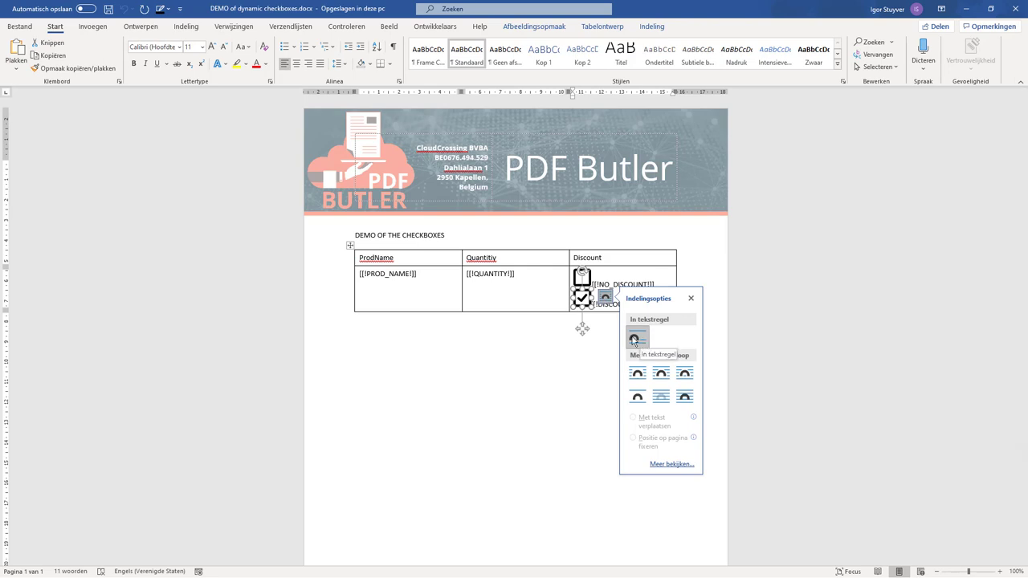
Turn on the paragraph marks and examine the NO_DISCOUNT and DISCOUNT lines together with their checkbox images
{"action": "left_click_drag", "start_coordinate": [655, 284], "coordinate": [575, 281]}
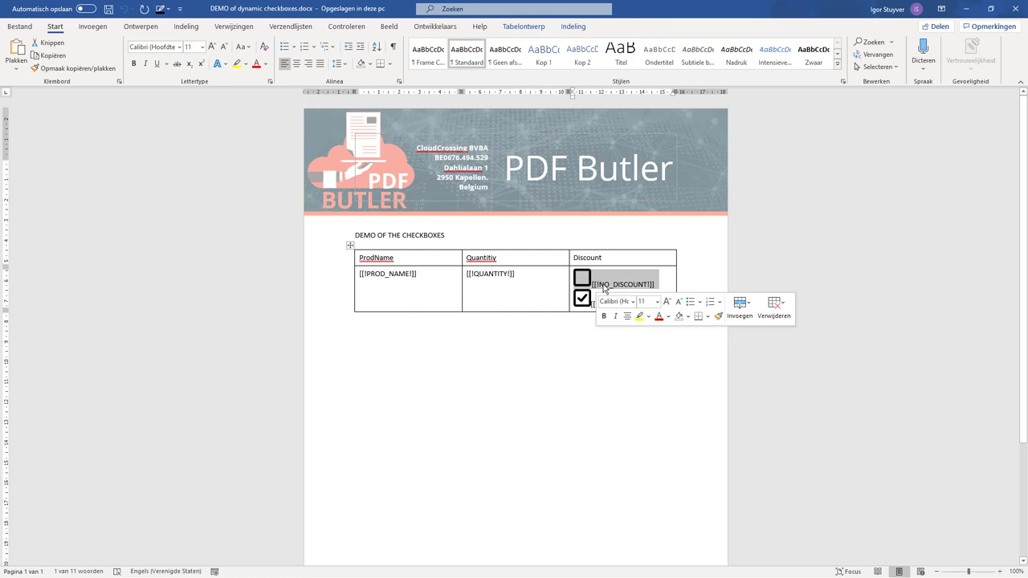
{"action": "left_click", "coordinate": [395, 48]}
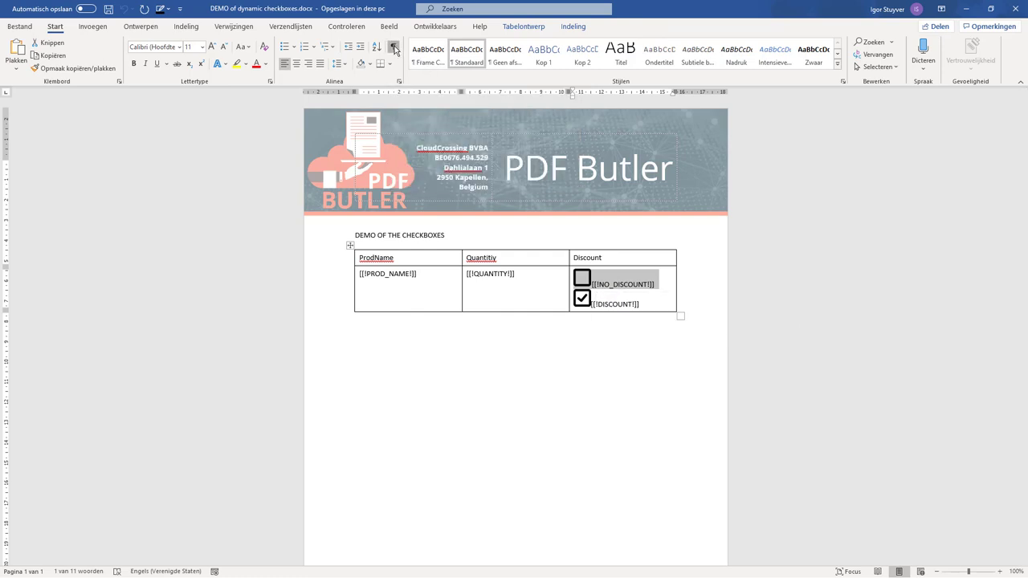
{"action": "left_click", "coordinate": [657, 286]}
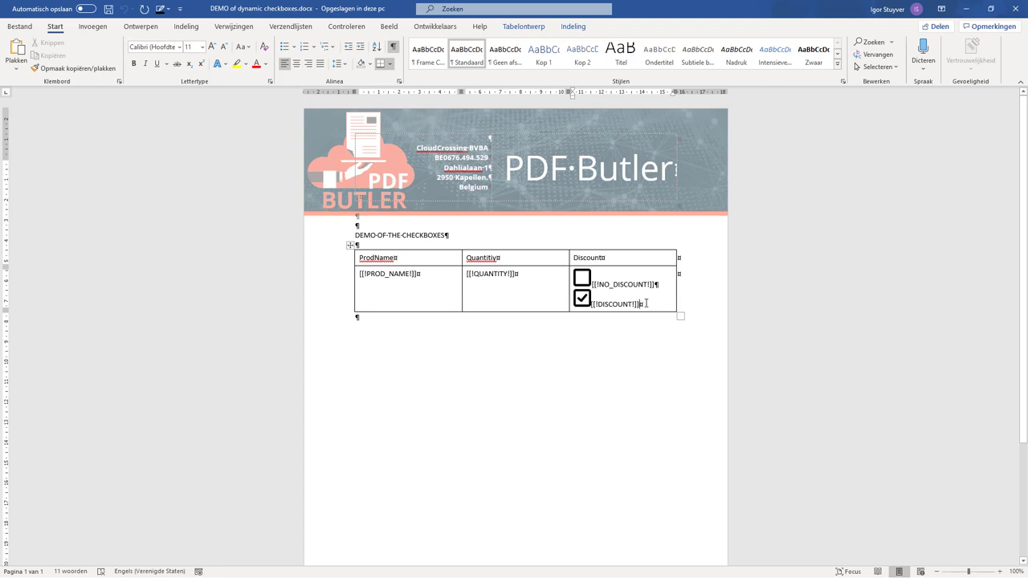
{"action": "left_click_drag", "start_coordinate": [646, 304], "coordinate": [592, 305]}
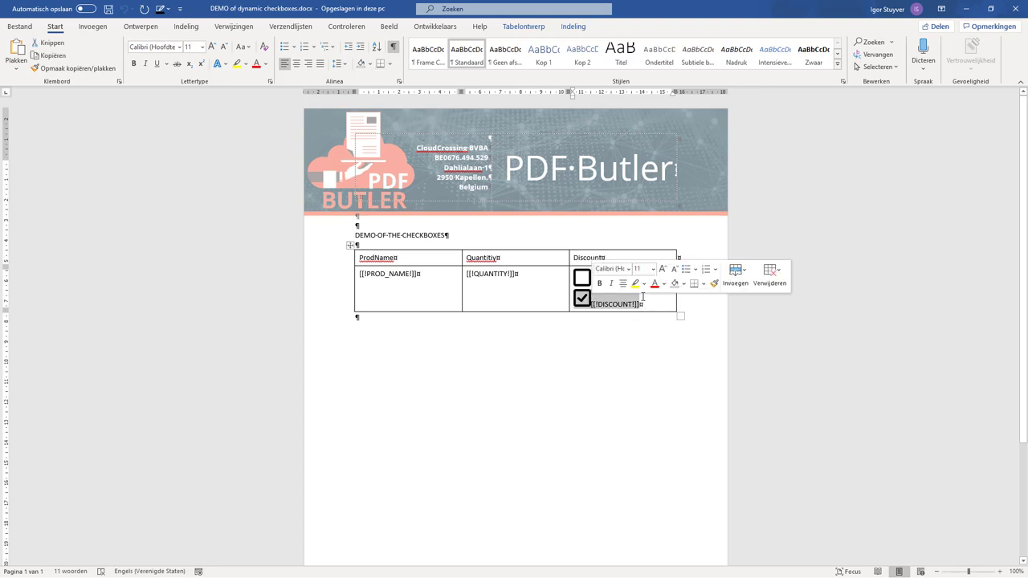
{"action": "left_click_drag", "start_coordinate": [658, 287], "coordinate": [596, 279]}
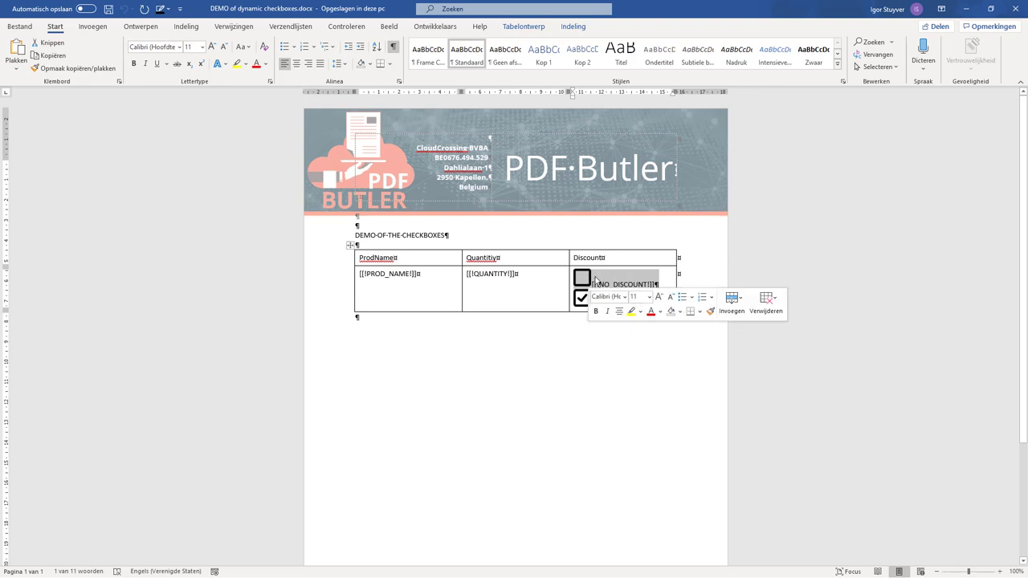
{"action": "left_click", "coordinate": [504, 363]}
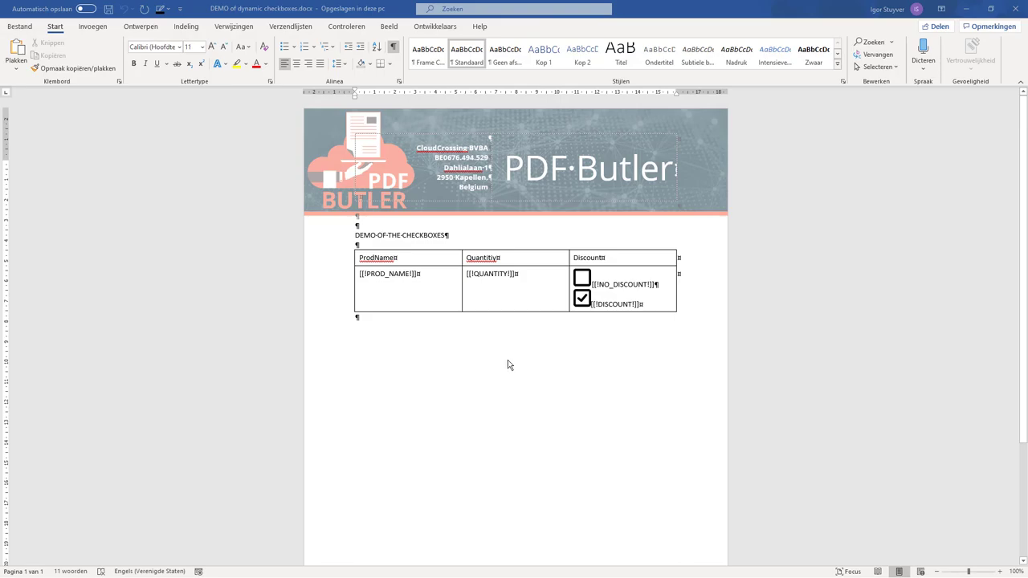
Switch to PDF Butler in Salesforce and start a new Doc Config with the record type Main Word Document
{"action": "key", "text": "alt+Tab"}
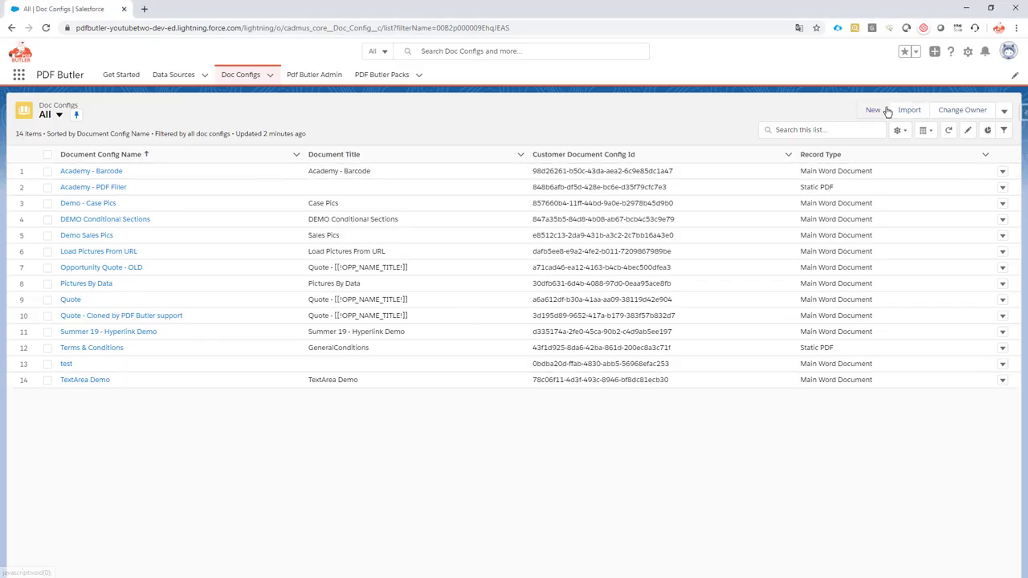
{"action": "left_click", "coordinate": [876, 111]}
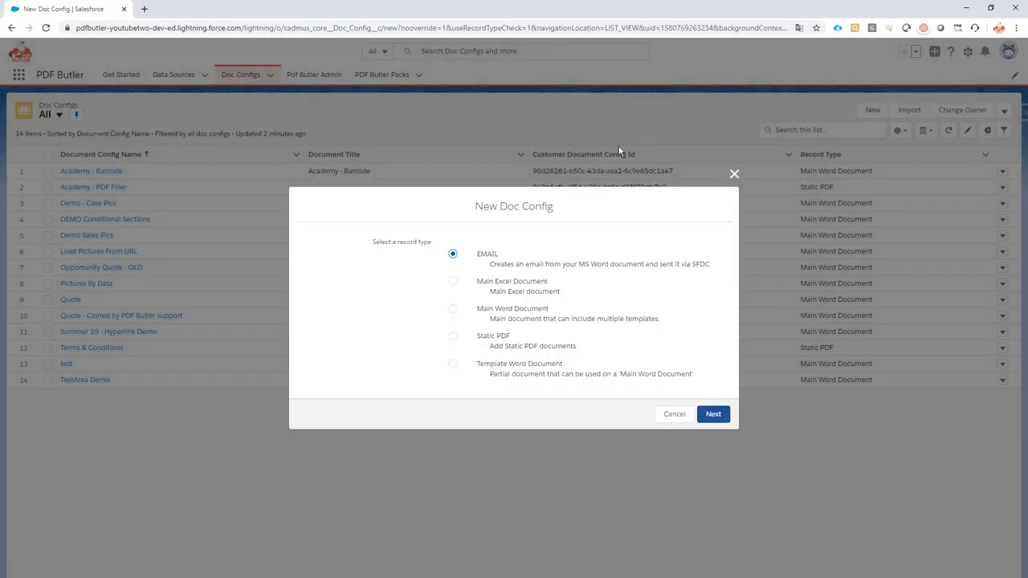
{"action": "left_click", "coordinate": [534, 312]}
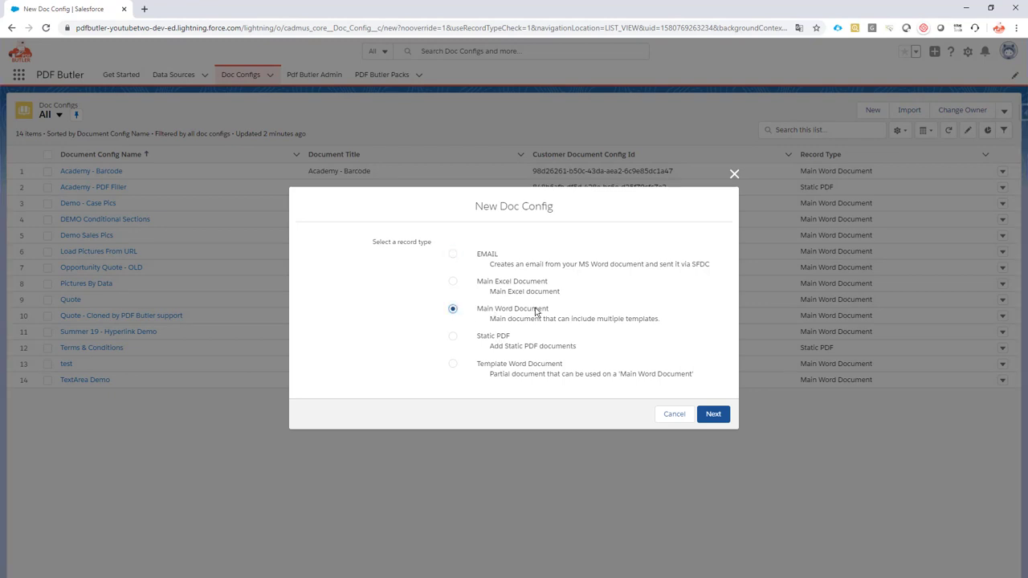
{"action": "left_click", "coordinate": [723, 415]}
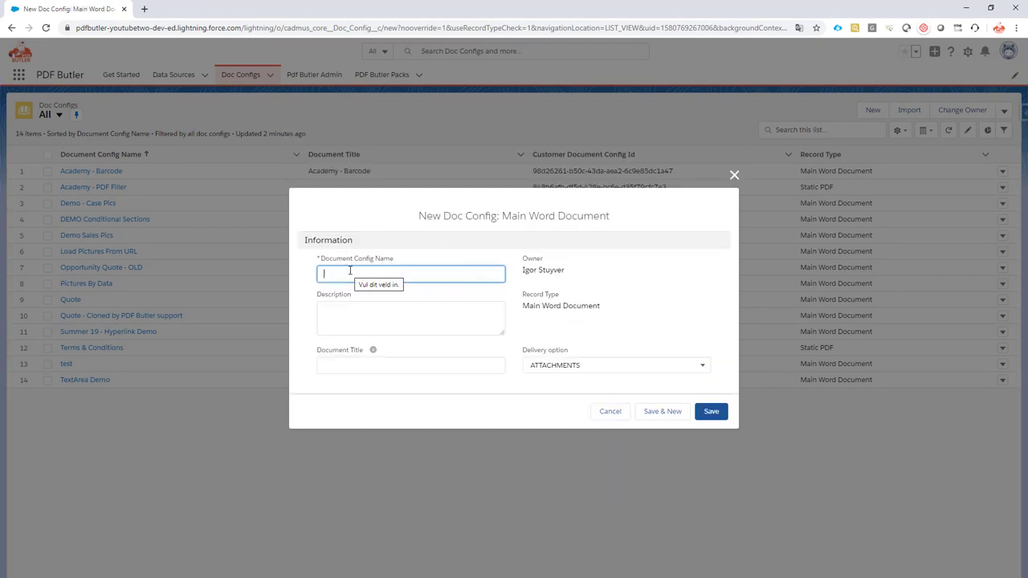
Enter "Show Checkboxes Demo" as the config name and document title, set the delivery option to BASE64, and save
{"action": "type", "text": "Checkbox"}
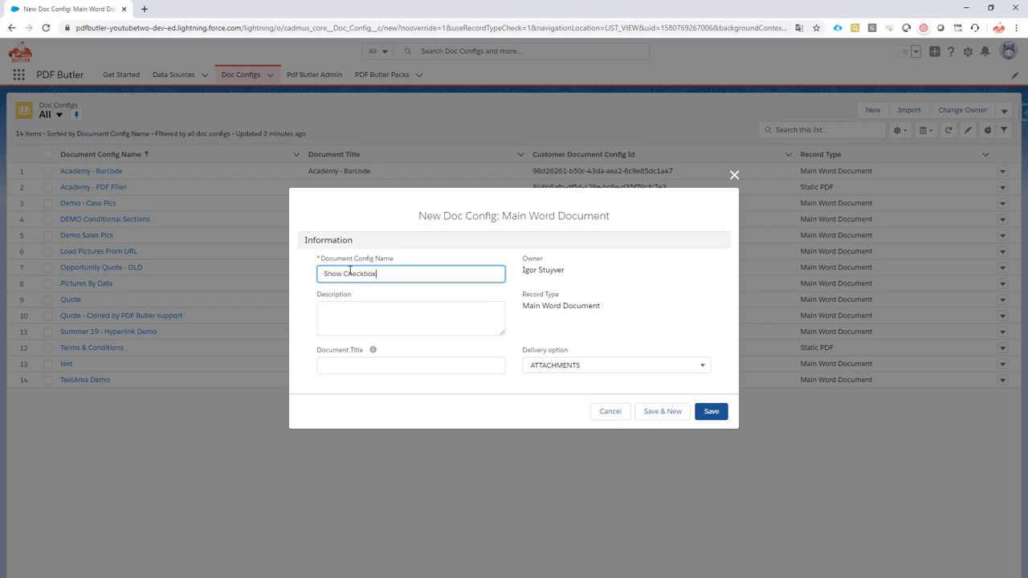
{"action": "type", "text": "how Checkboxes Demo"}
{"action": "left_click", "coordinate": [367, 363]}
{"action": "type", "text": "Show Checkboxes Demo"}
{"action": "left_click", "coordinate": [562, 364]}
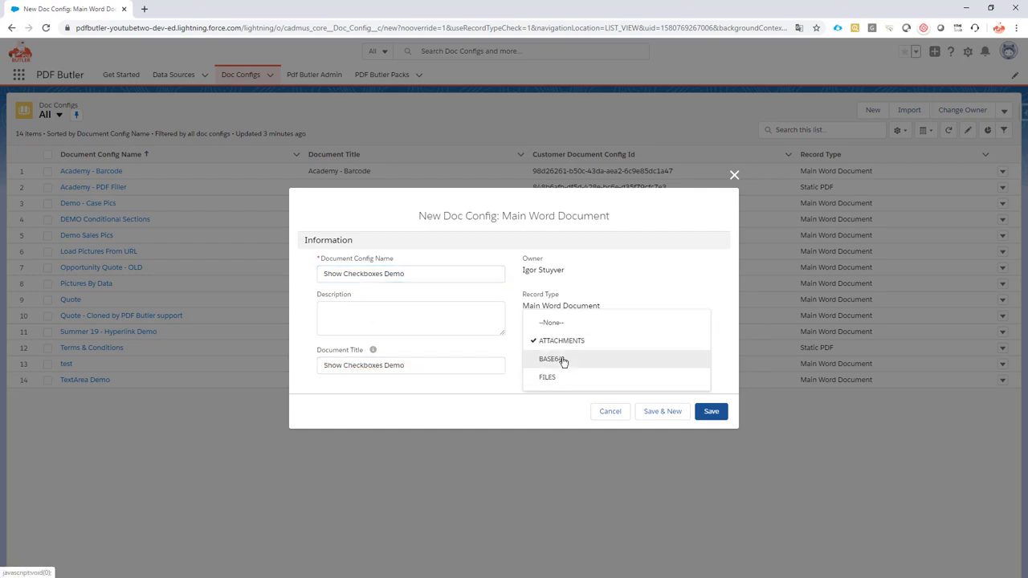
{"action": "left_click", "coordinate": [562, 360]}
{"action": "left_click", "coordinate": [713, 413]}
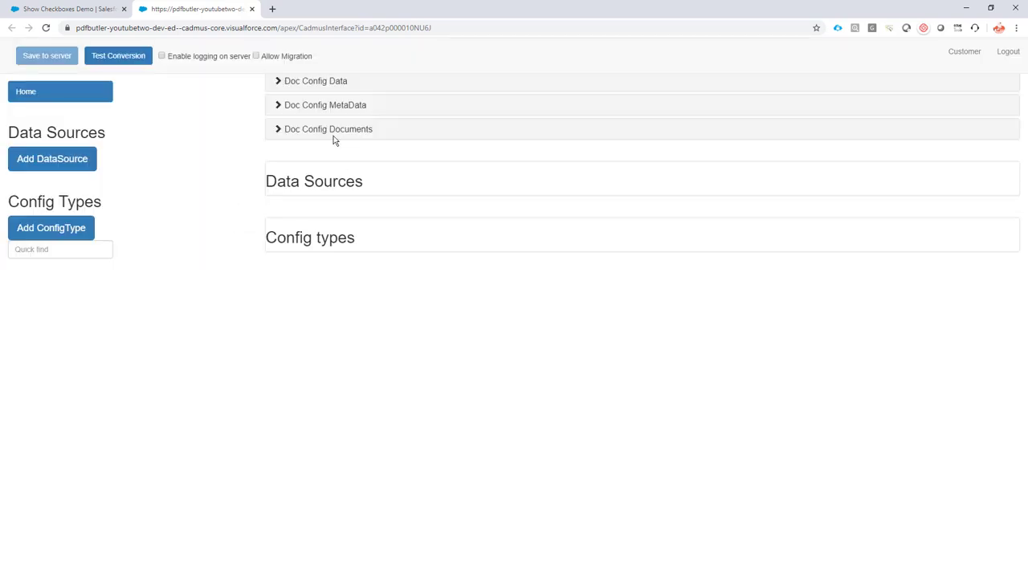
Expand the Doc Config Documents, copy the path of DEMO of dynamic checkboxes.docx in Word, and start choosing the Default Document's file
{"action": "left_click", "coordinate": [329, 129]}
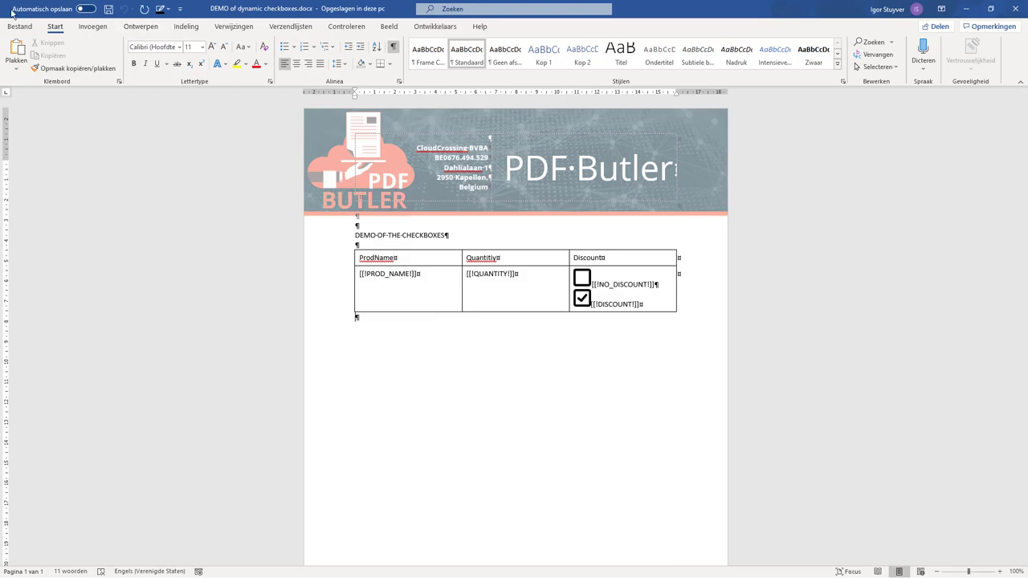
{"action": "left_click", "coordinate": [20, 29]}
{"action": "left_click", "coordinate": [44, 125]}
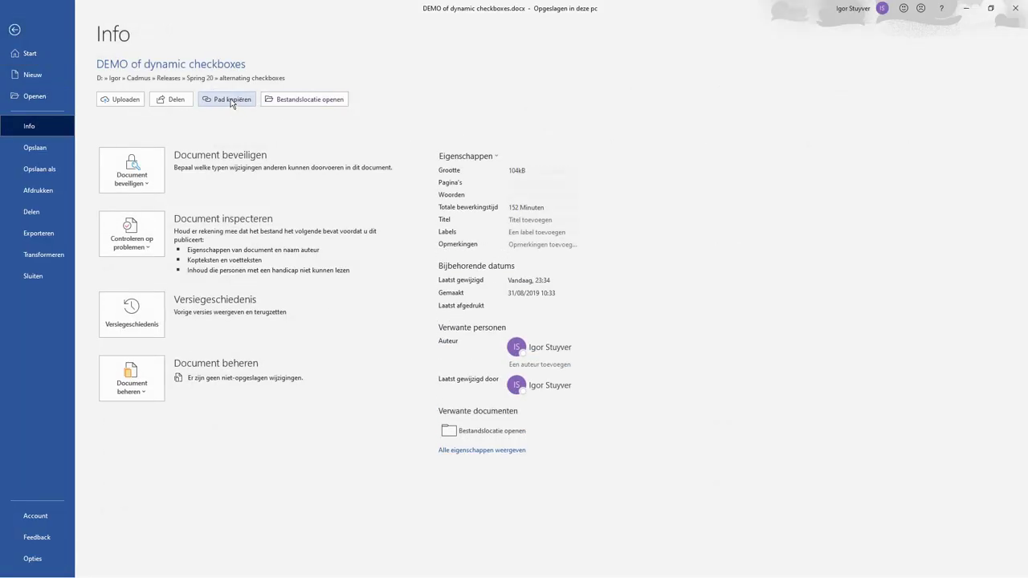
{"action": "left_click", "coordinate": [248, 102]}
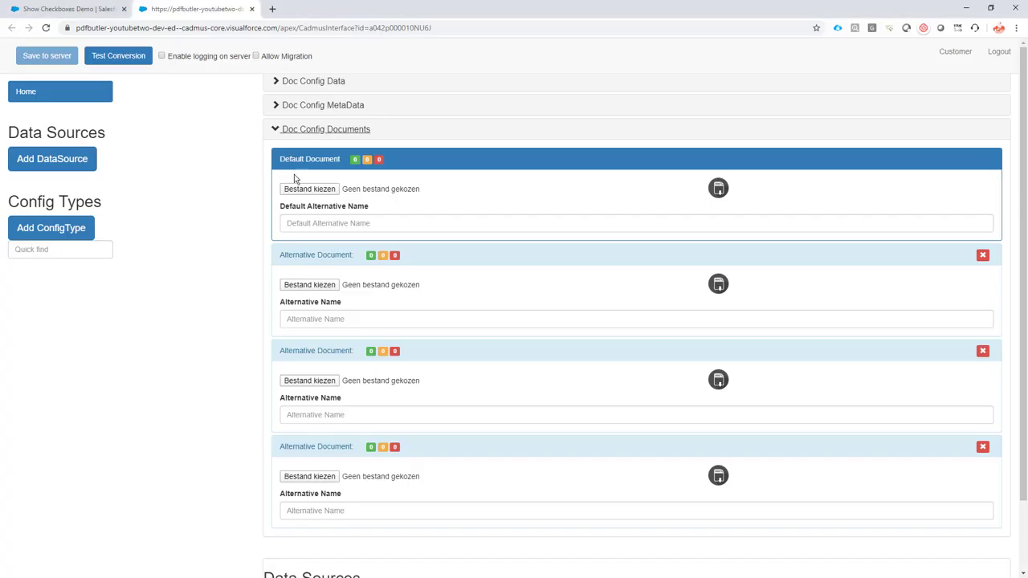
{"action": "left_click", "coordinate": [296, 188]}
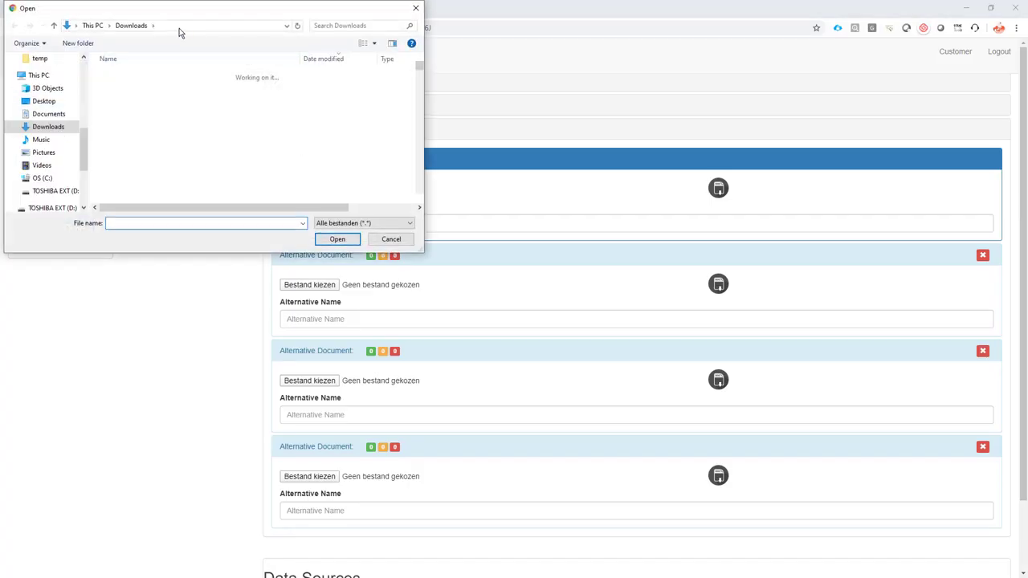
Try to open the copied document path as the folder location in the file dialog
{"action": "left_click", "coordinate": [180, 30]}
{"action": "key", "text": "ctrl+v"}
{"action": "key", "text": "Return"}
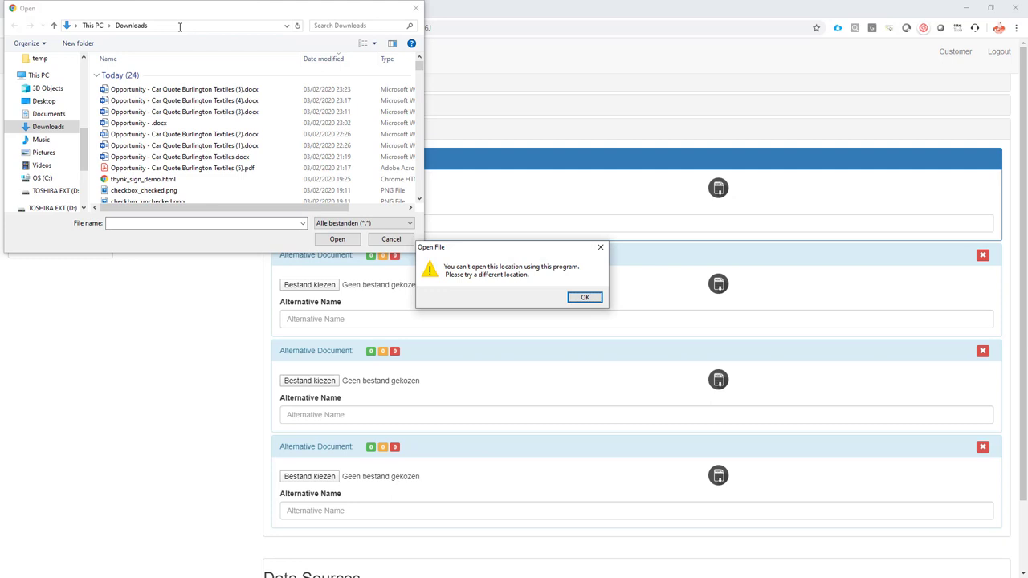
{"action": "left_click", "coordinate": [585, 297]}
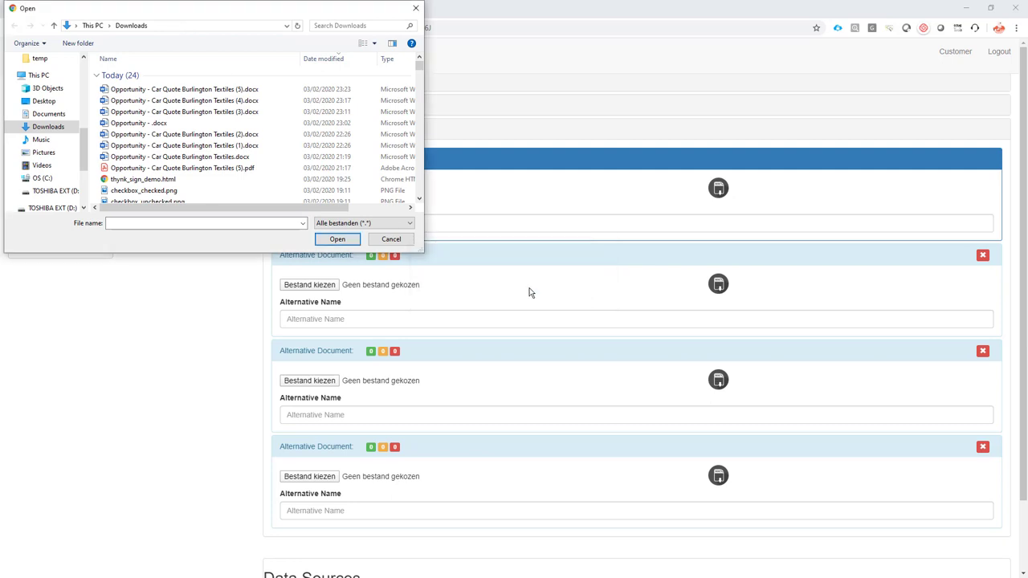
Load the Word template as the Default Document using the copied path as file name, and name the default alternative "v1"
{"action": "left_click", "coordinate": [244, 223]}
{"action": "key", "text": "ctrl+v"}
{"action": "left_click", "coordinate": [337, 239]}
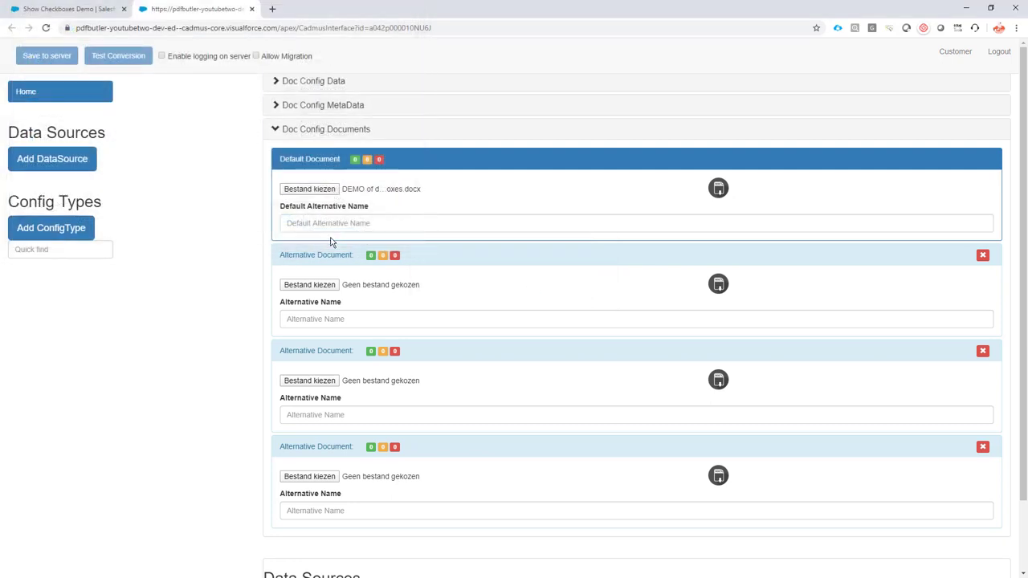
{"action": "left_click", "coordinate": [321, 222]}
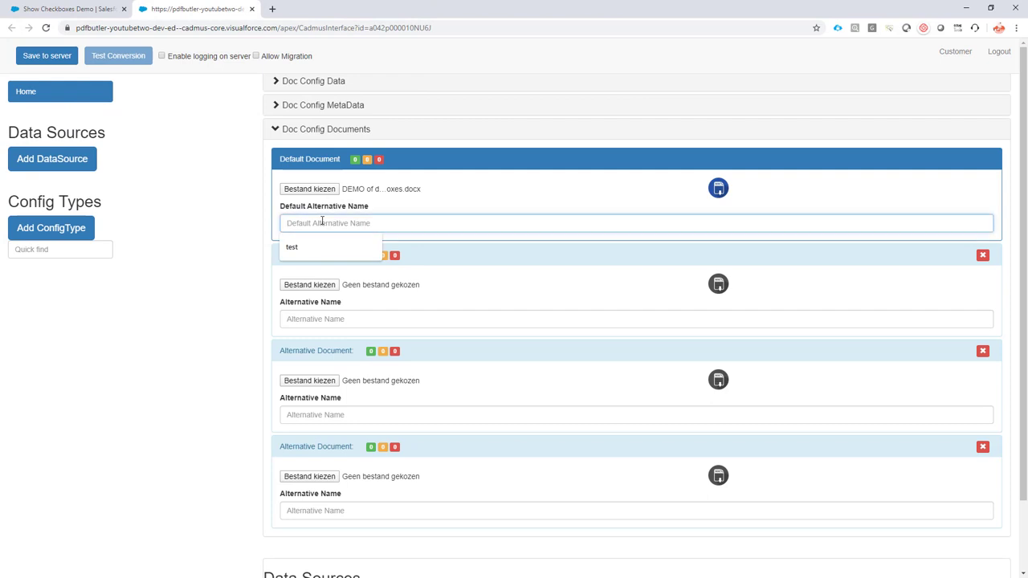
{"action": "type", "text": "v1"}
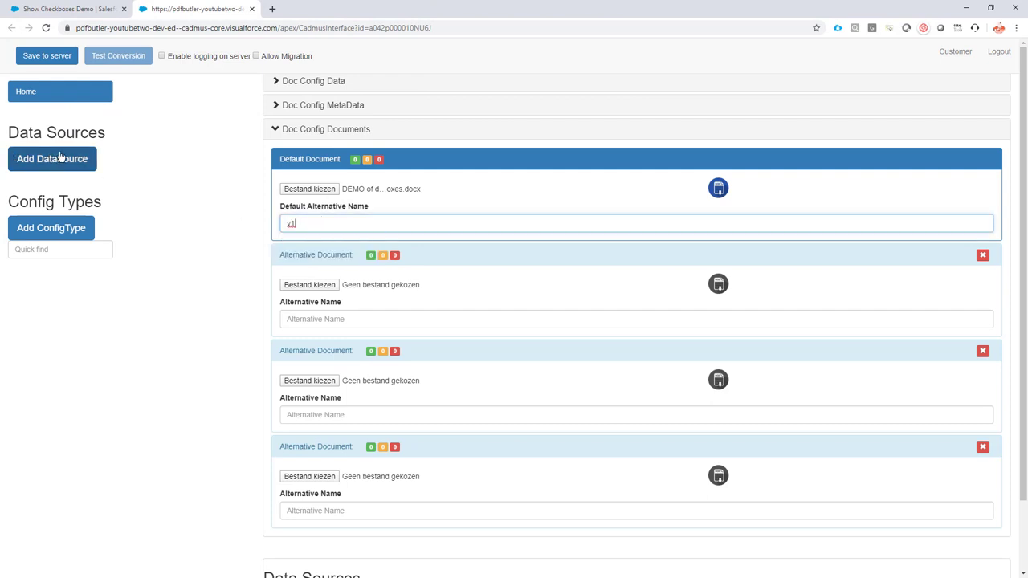
Return to the Salesforce records and open the Opportunity Products data source in the SOQL Builder
{"action": "left_click", "coordinate": [95, 11]}
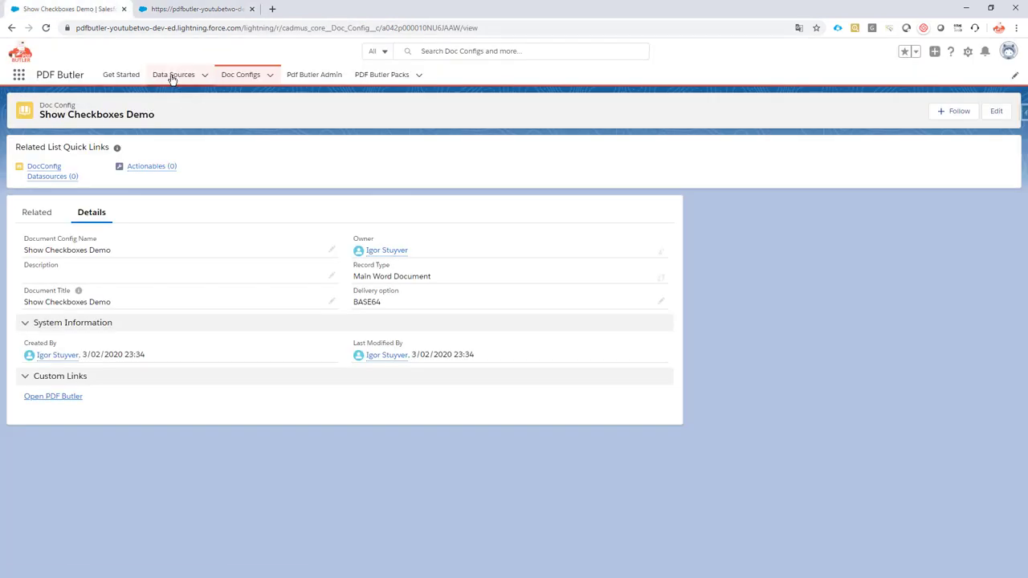
{"action": "left_click", "coordinate": [173, 74]}
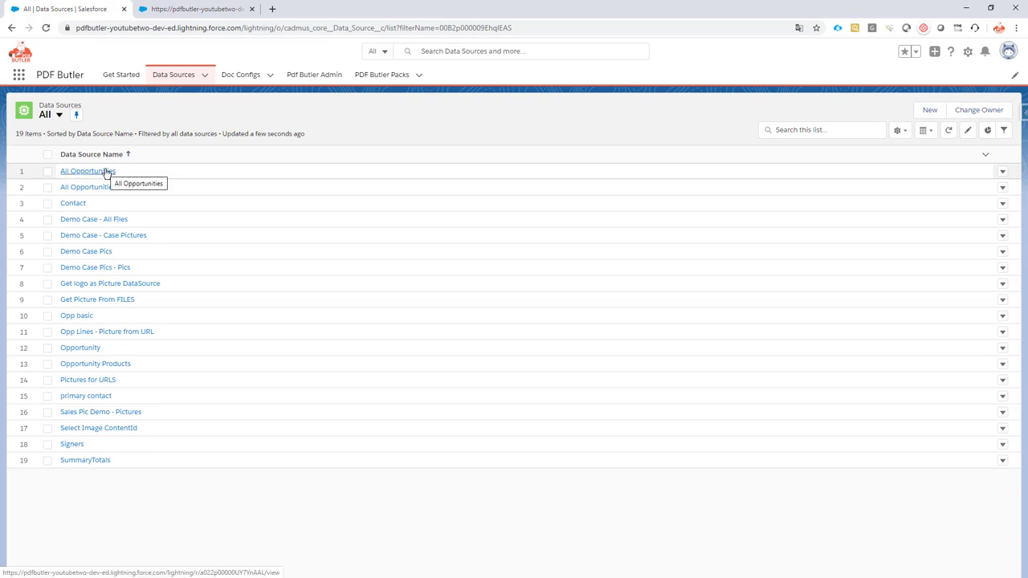
{"action": "left_click", "coordinate": [115, 367]}
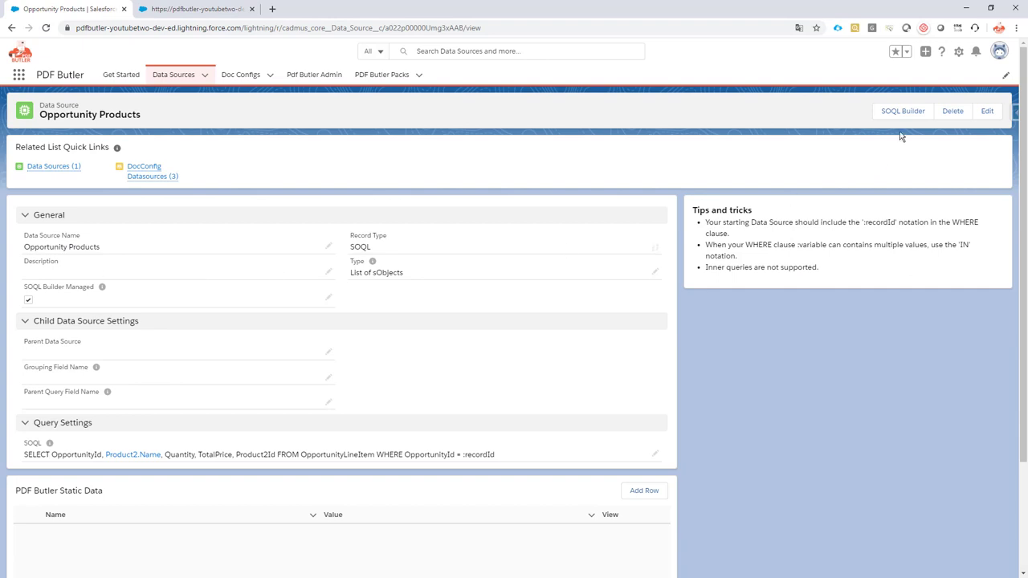
{"action": "left_click", "coordinate": [897, 114]}
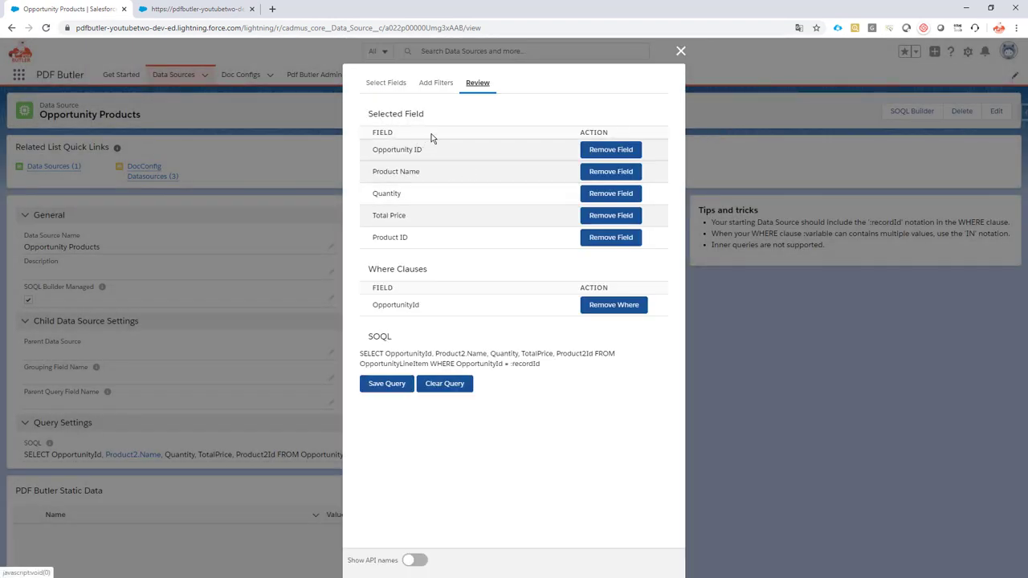
Filter the available fields by "disc", add Has Discount to the Opportunity Products query, and save the query
{"action": "left_click", "coordinate": [385, 85]}
{"action": "left_click", "coordinate": [418, 117]}
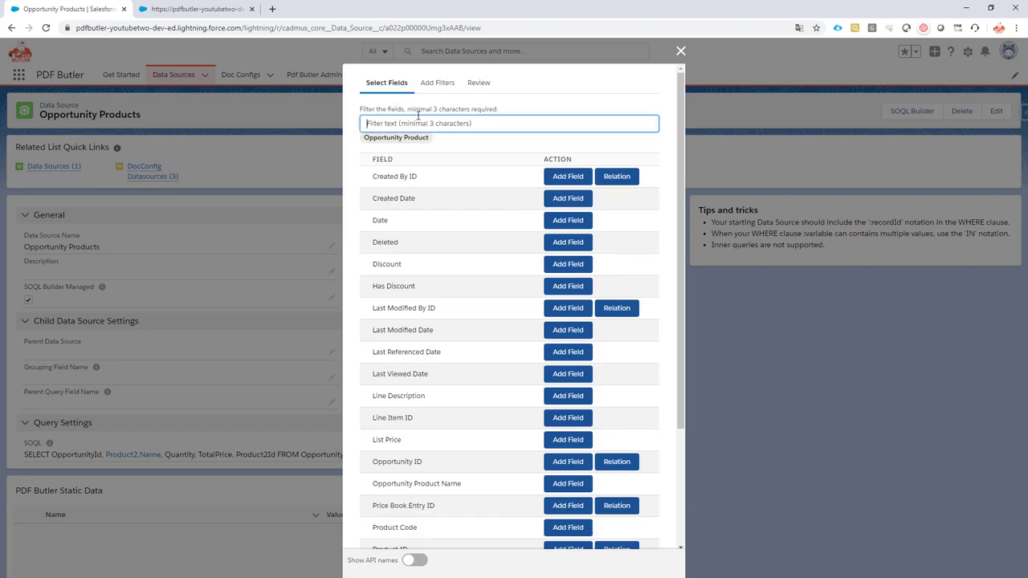
{"action": "type", "text": "disc"}
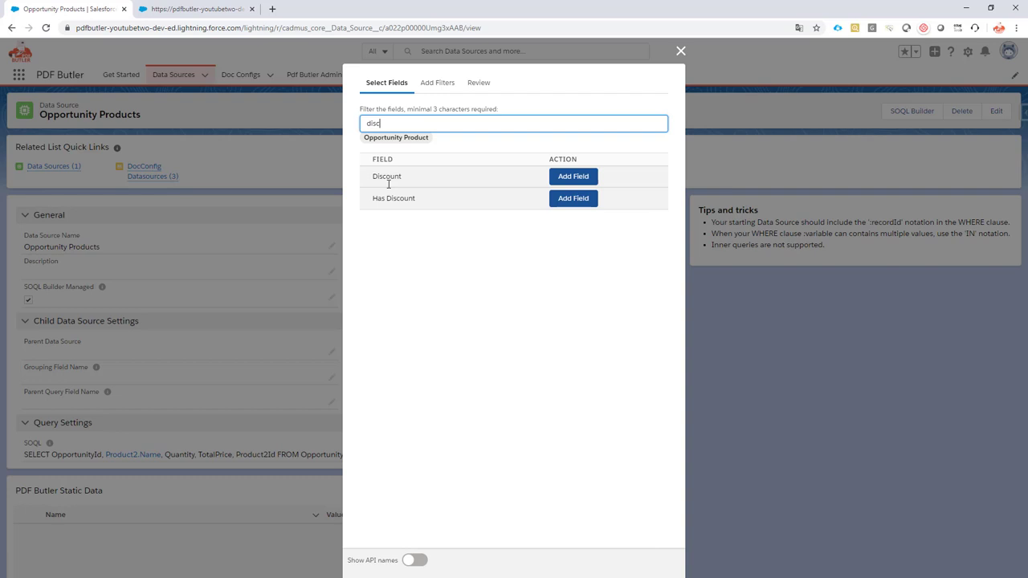
{"action": "left_click", "coordinate": [570, 203]}
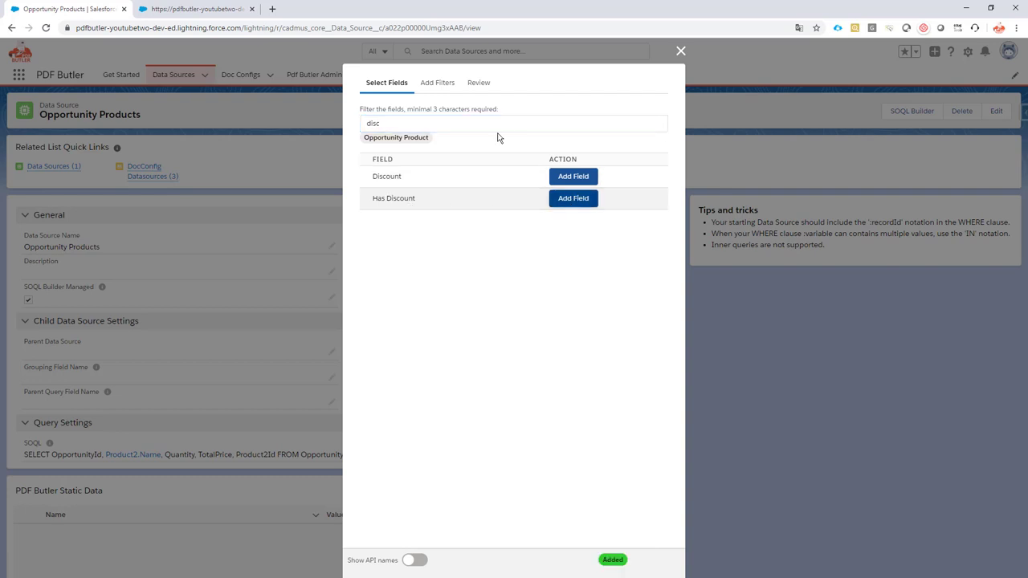
{"action": "left_click", "coordinate": [479, 84]}
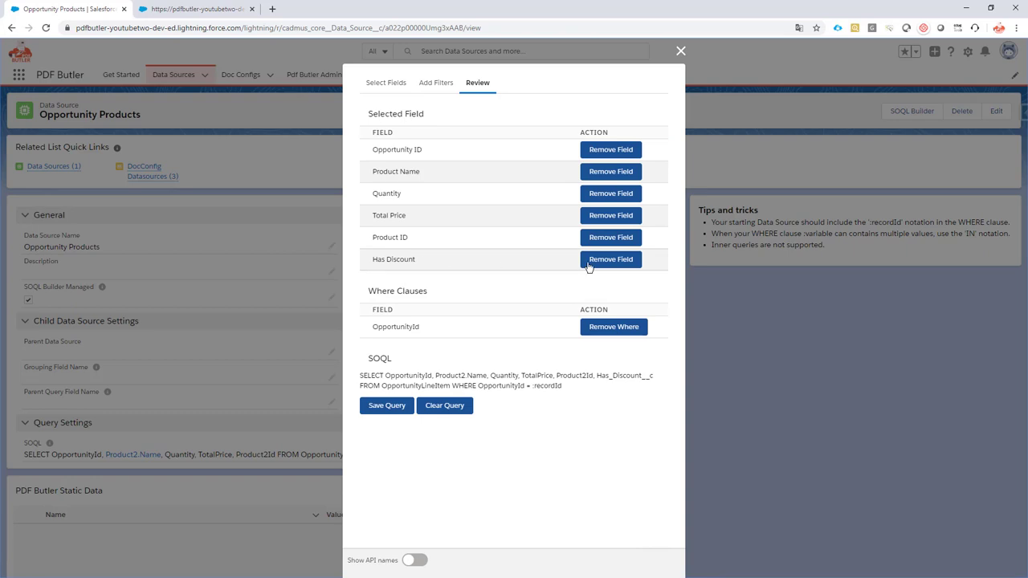
{"action": "left_click", "coordinate": [392, 407]}
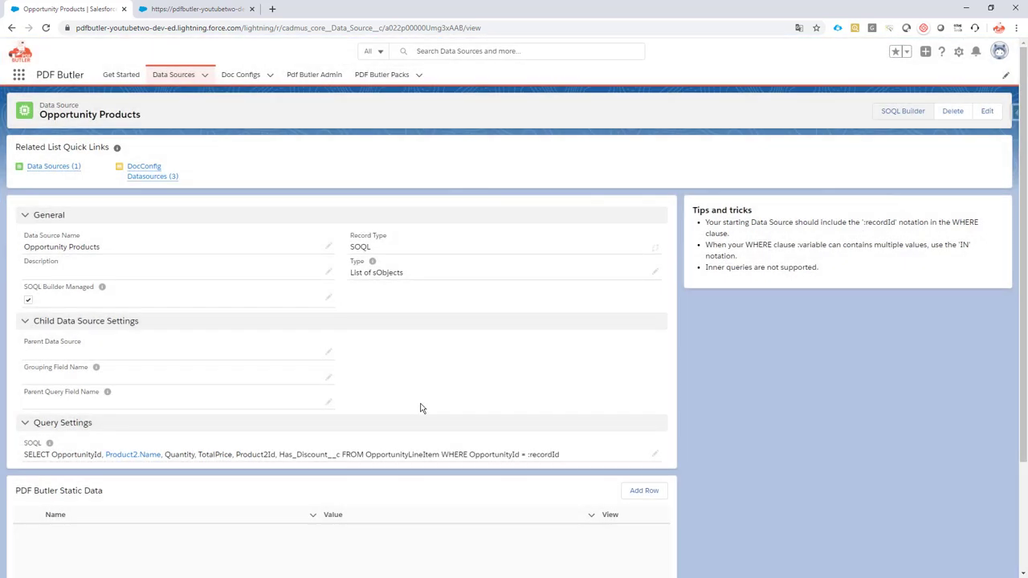
Return to the Doc Config page and add Opportunity Products as a data source with its loaded fields
{"action": "left_click", "coordinate": [203, 11]}
{"action": "left_click", "coordinate": [64, 165]}
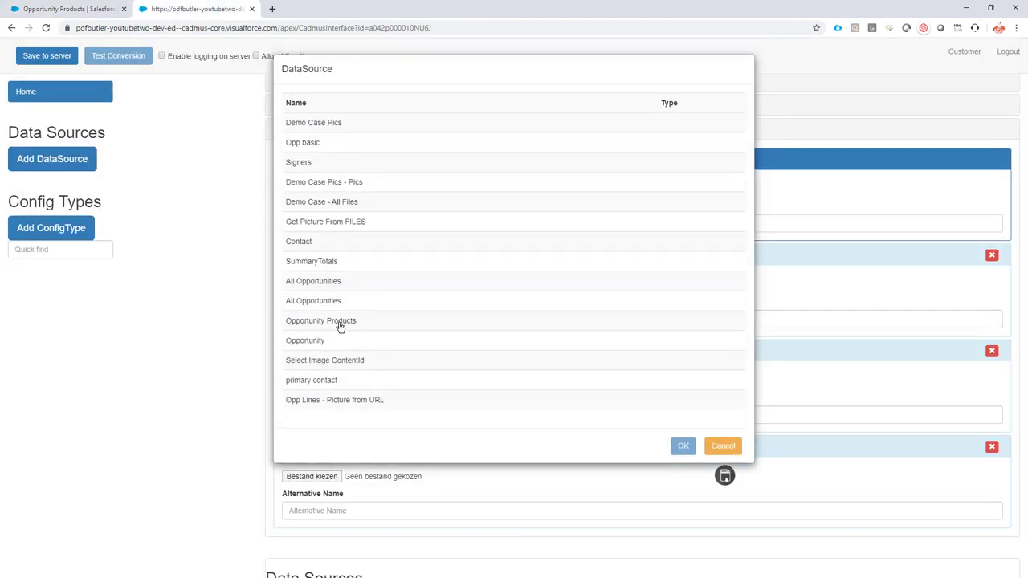
{"action": "left_click", "coordinate": [340, 321]}
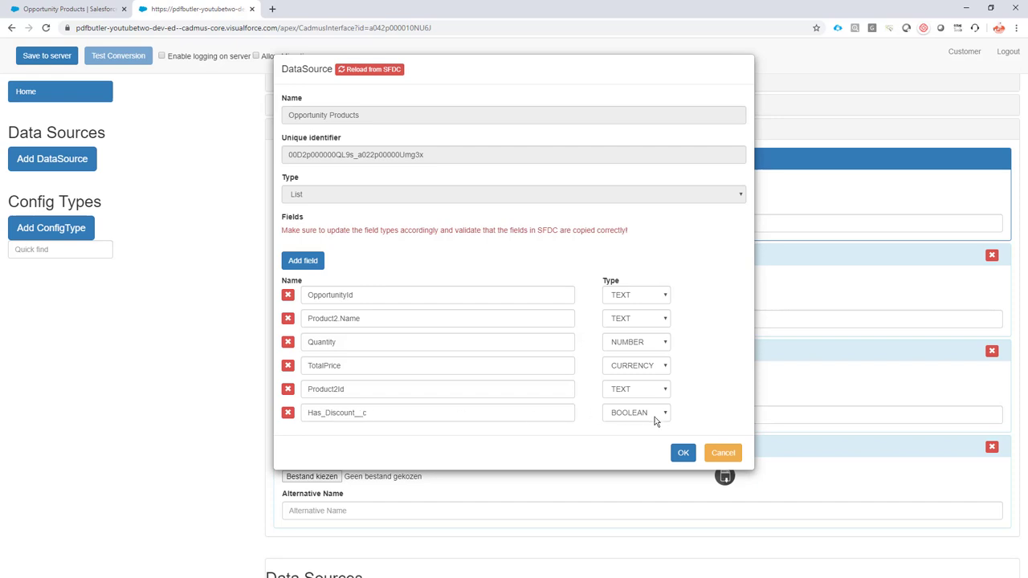
{"action": "left_click", "coordinate": [683, 454]}
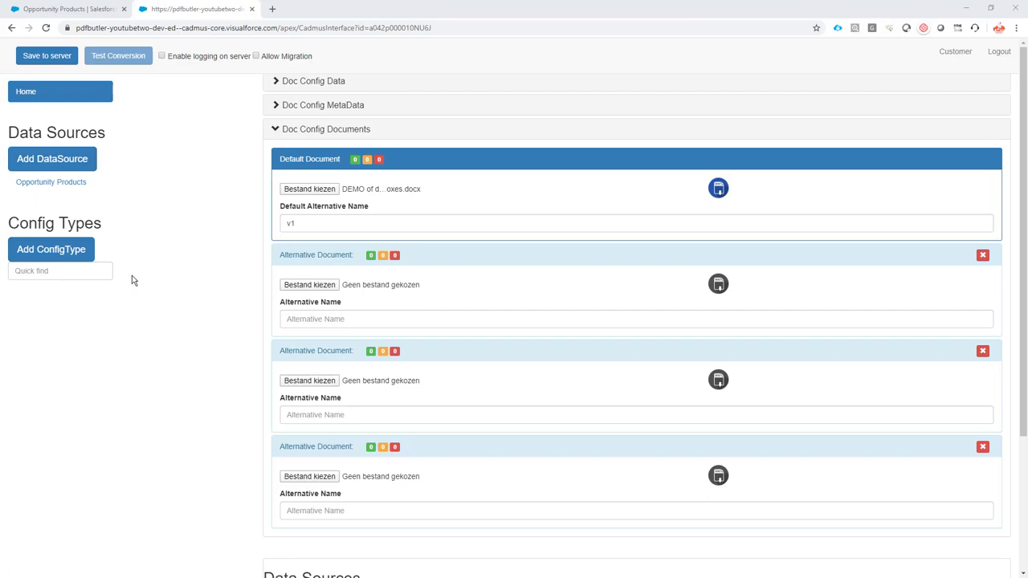
Switch to Word, copy the merge field name PROD_NAME from the template's table, and return to the Doc Config
{"action": "key", "text": "alt+Tab"}
{"action": "key", "text": "Escape"}
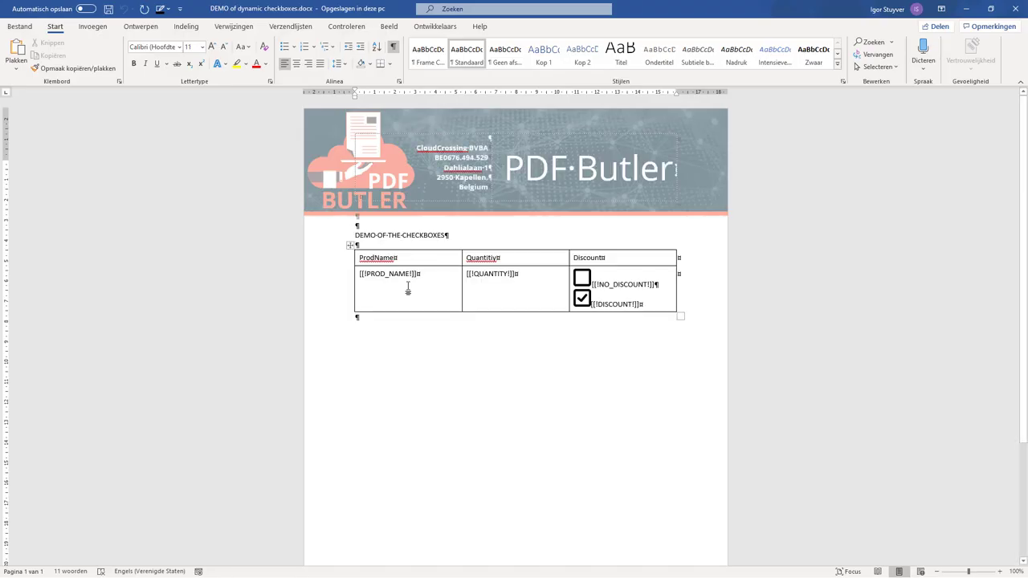
{"action": "left_click", "coordinate": [332, 296]}
{"action": "left_click", "coordinate": [388, 274]}
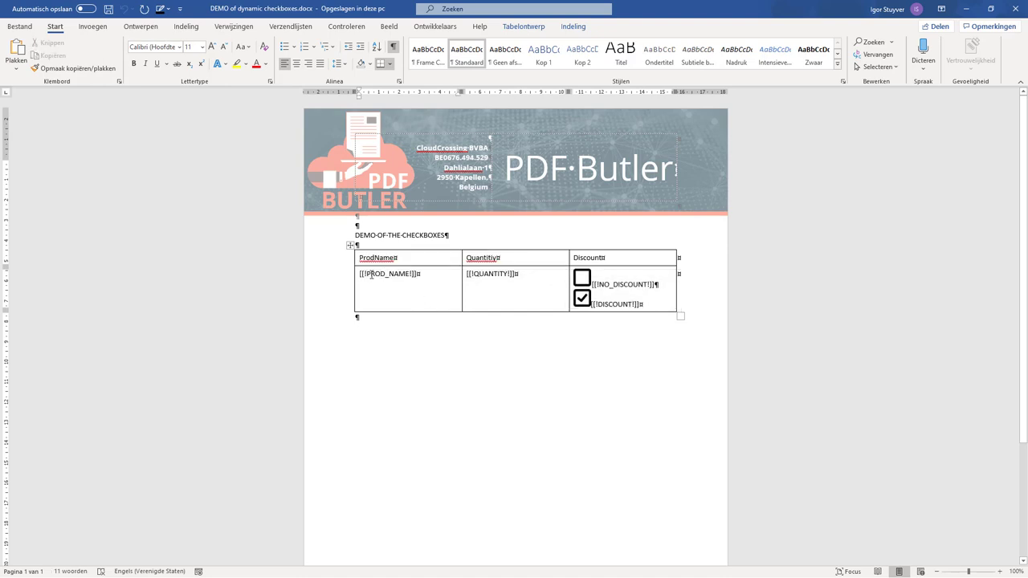
{"action": "left_click", "coordinate": [409, 278], "text": "shift"}
{"action": "key", "text": "ctrl+c"}
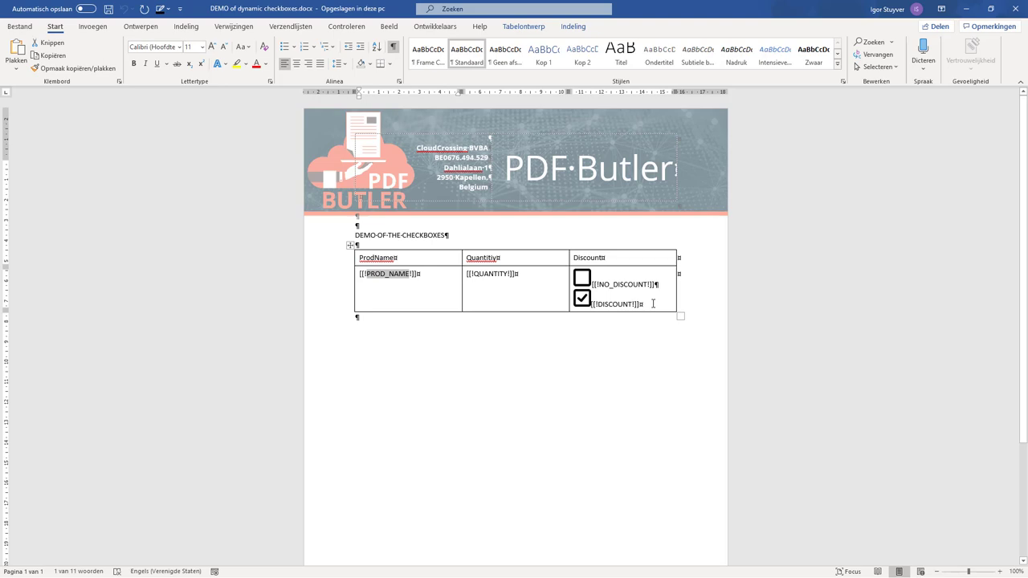
{"action": "left_click", "coordinate": [626, 310]}
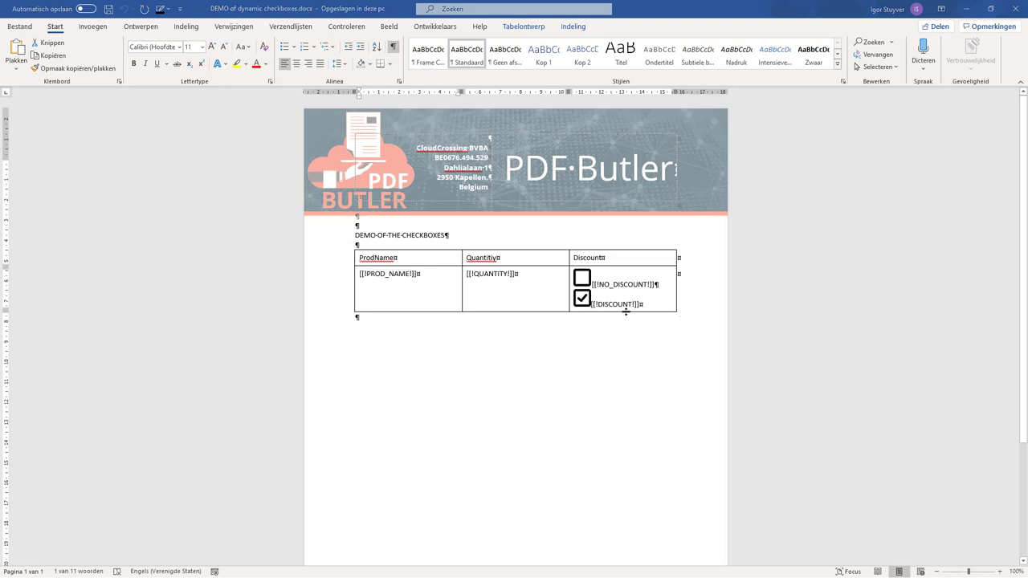
{"action": "key", "text": "alt+Tab"}
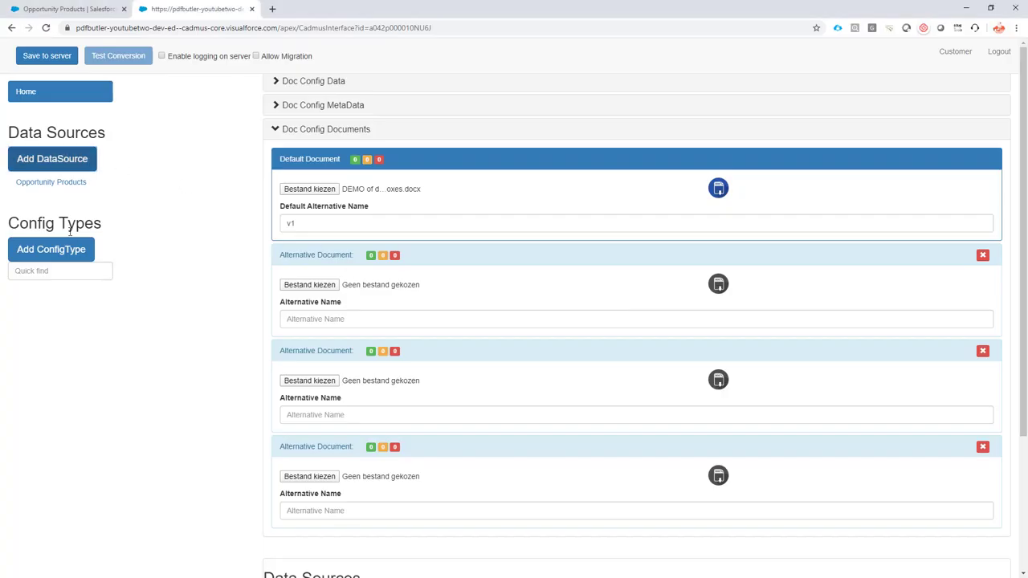
Create a config type named "TABLE ROW PROD_NAME" and set its type to TABLE_ROW
{"action": "left_click", "coordinate": [70, 250]}
{"action": "left_click", "coordinate": [332, 115]}
{"action": "key", "text": "ctrl+v"}
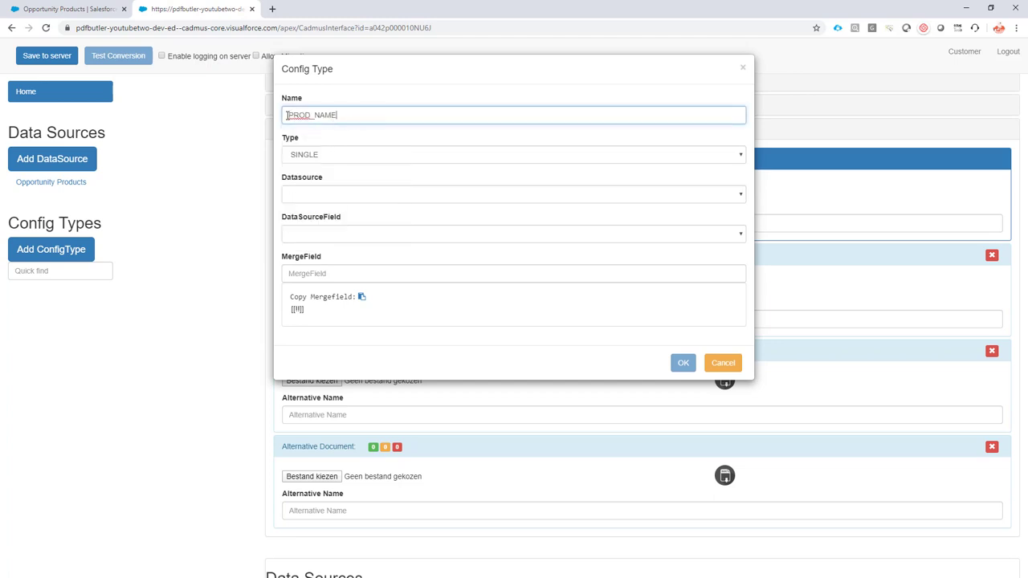
{"action": "type", "text": "TABLE ROW"}
{"action": "left_click", "coordinate": [338, 155]}
{"action": "key", "text": "Down"}
{"action": "key", "text": "Down"}
{"action": "key", "text": "Return"}
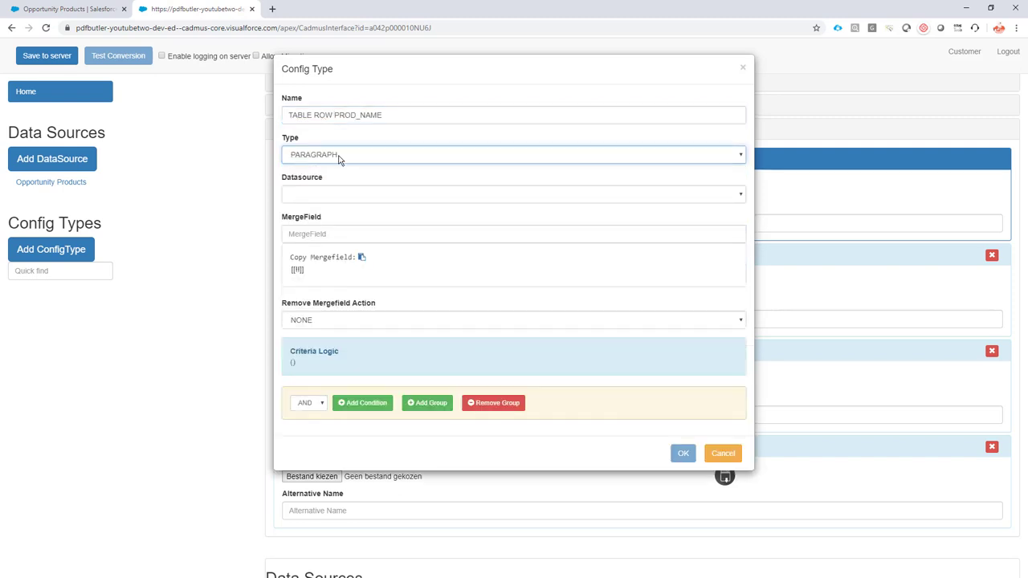
{"action": "left_click", "coordinate": [339, 159]}
{"action": "left_click", "coordinate": [338, 198]}
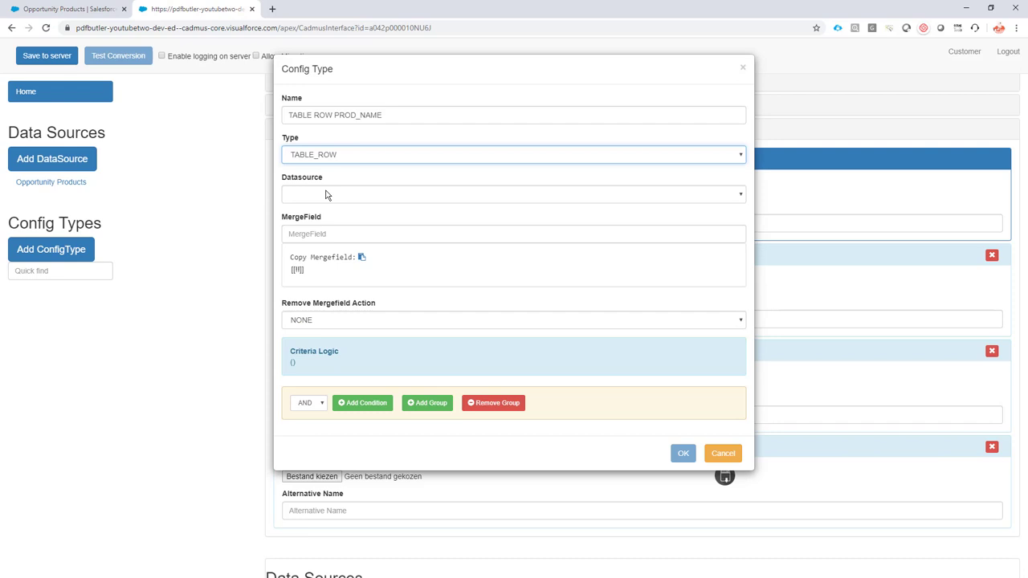
Set the table row's datasource to Opportunity Products and its merge field to PROD_NAME, and accept the config type
{"action": "left_click", "coordinate": [326, 195]}
{"action": "left_click", "coordinate": [344, 228]}
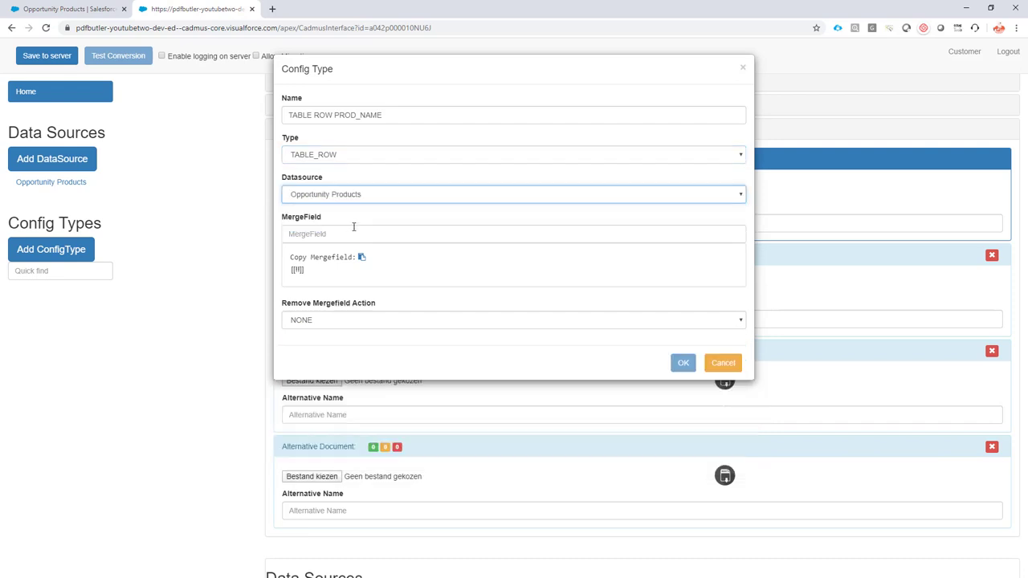
{"action": "left_click", "coordinate": [344, 233]}
{"action": "type", "text": "PROD_NAME"}
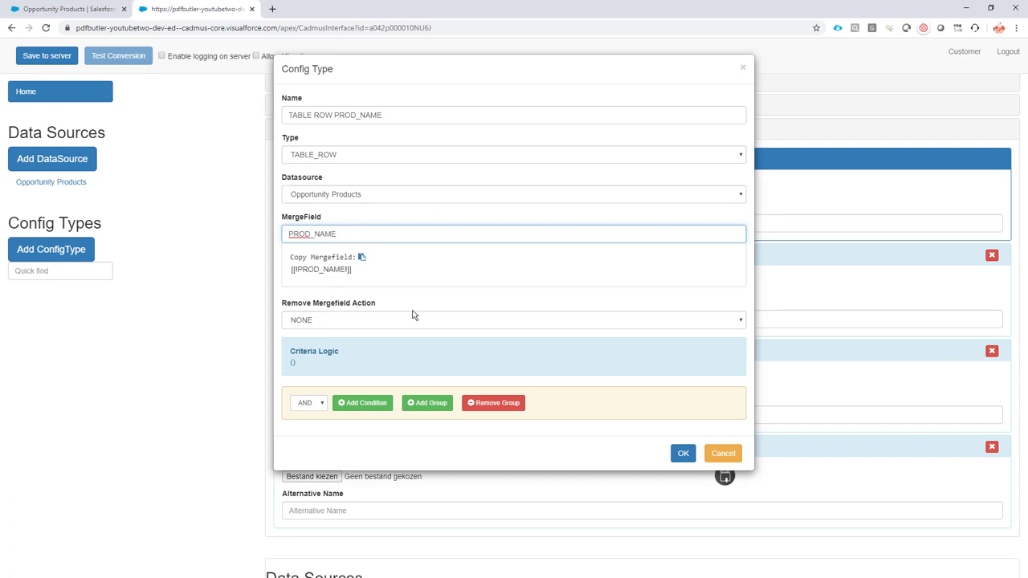
{"action": "left_click", "coordinate": [683, 455]}
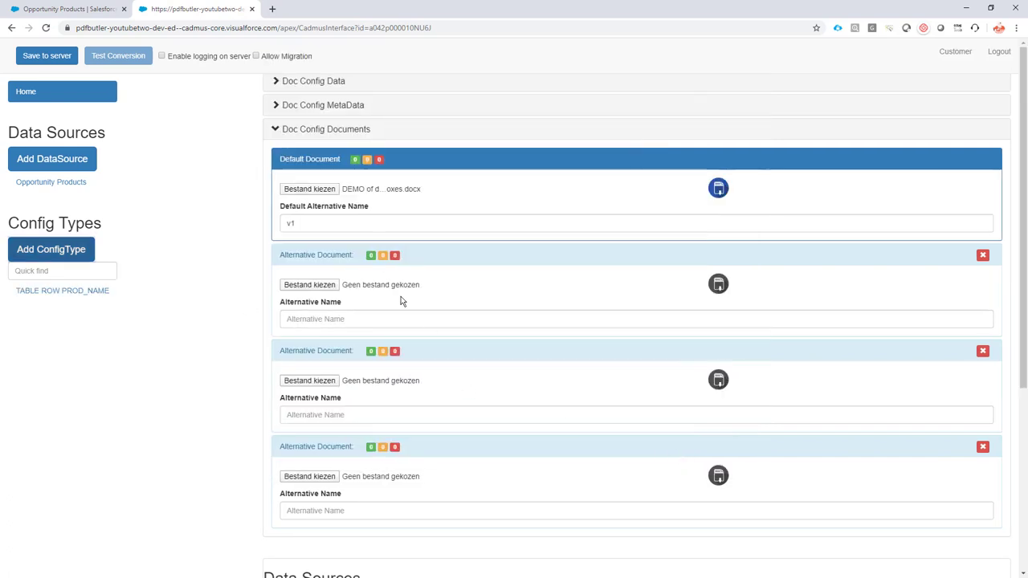
Add a SINGLE config type PROD_NAME under the table row, using data source field Product2.Name and merge field PROD_NAME
{"action": "scroll", "coordinate": [434, 322], "scroll_direction": "down", "scroll_amount": 4}
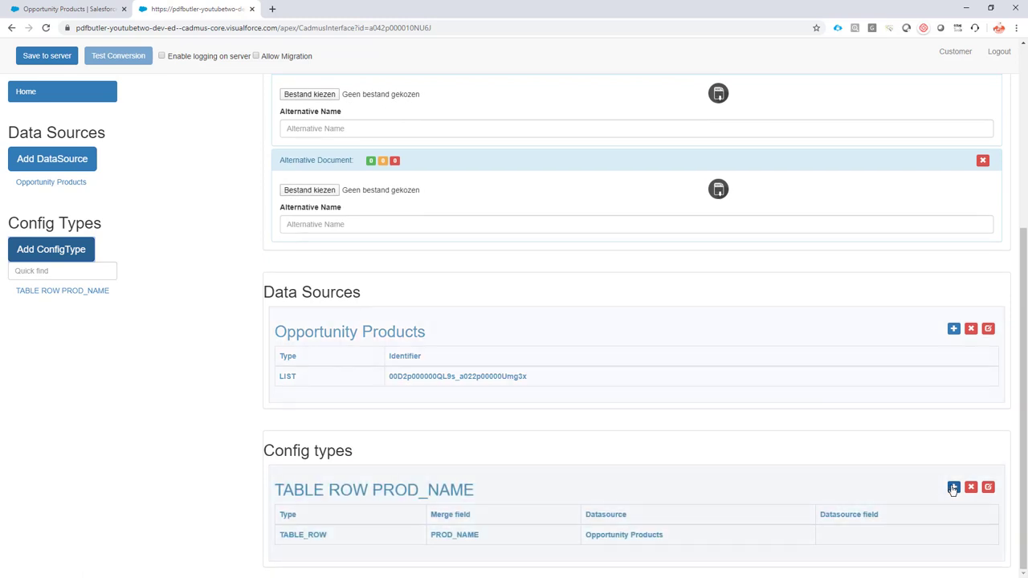
{"action": "left_click", "coordinate": [954, 487]}
{"action": "left_click", "coordinate": [328, 114]}
{"action": "key", "text": "ctrl+v"}
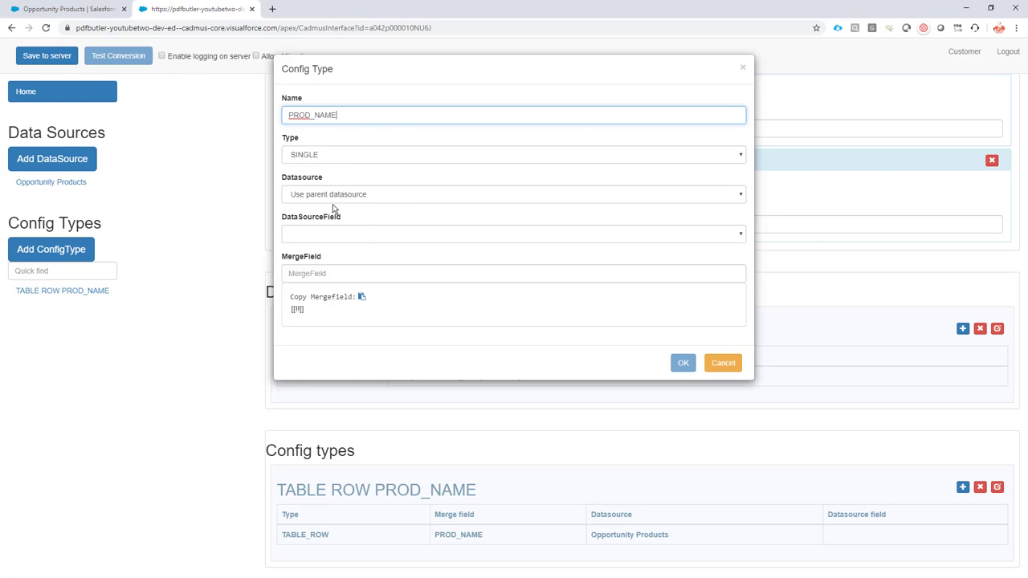
{"action": "left_click", "coordinate": [316, 236]}
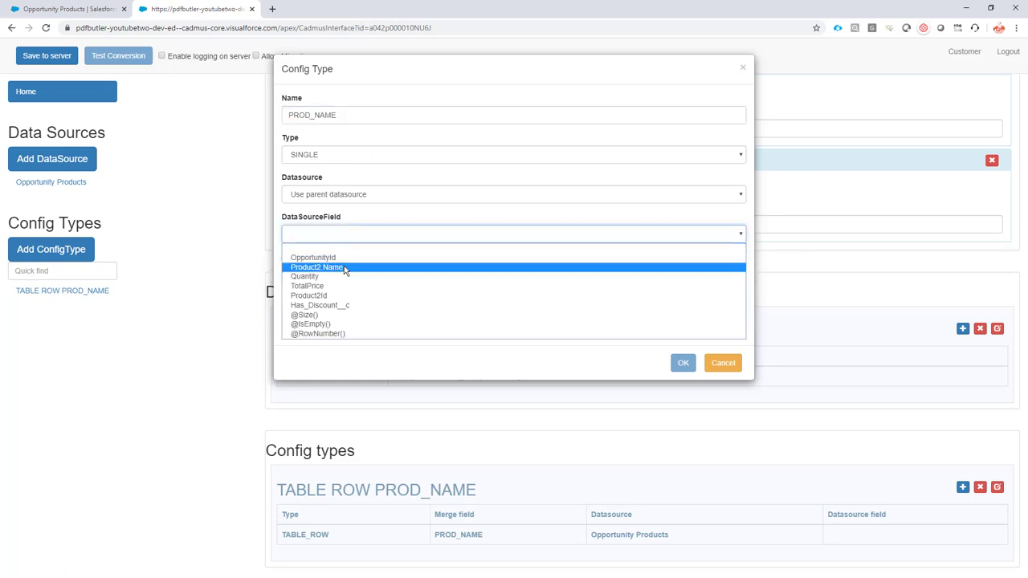
{"action": "left_click", "coordinate": [341, 268]}
{"action": "left_click", "coordinate": [420, 274]}
{"action": "key", "text": "ctrl+v"}
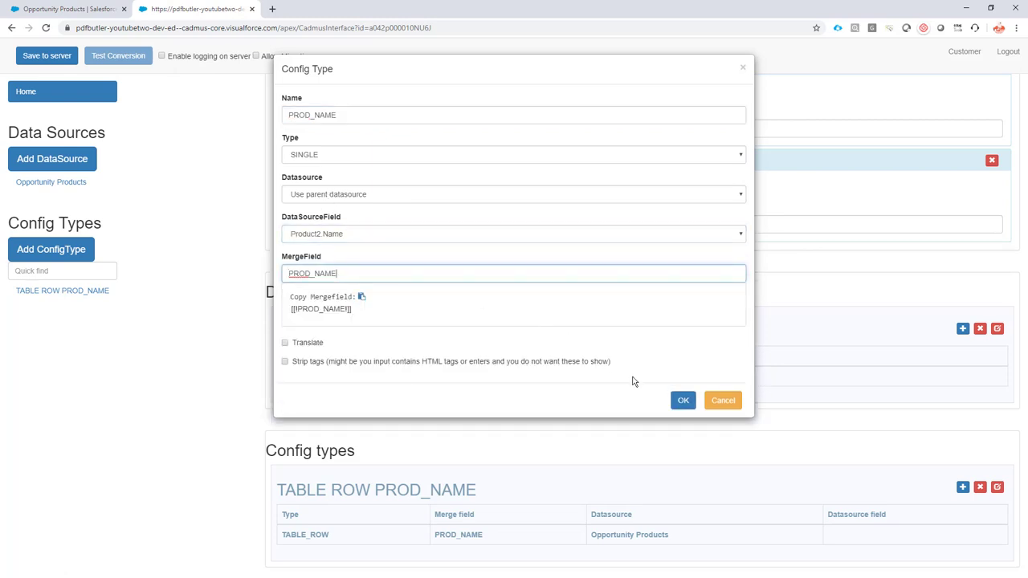
{"action": "left_click", "coordinate": [682, 400]}
Start another config type under the table row and name it QUANTITY, copying the name from the Word template
{"action": "scroll", "coordinate": [762, 441], "scroll_direction": "down", "scroll_amount": 2}
{"action": "left_click", "coordinate": [954, 380]}
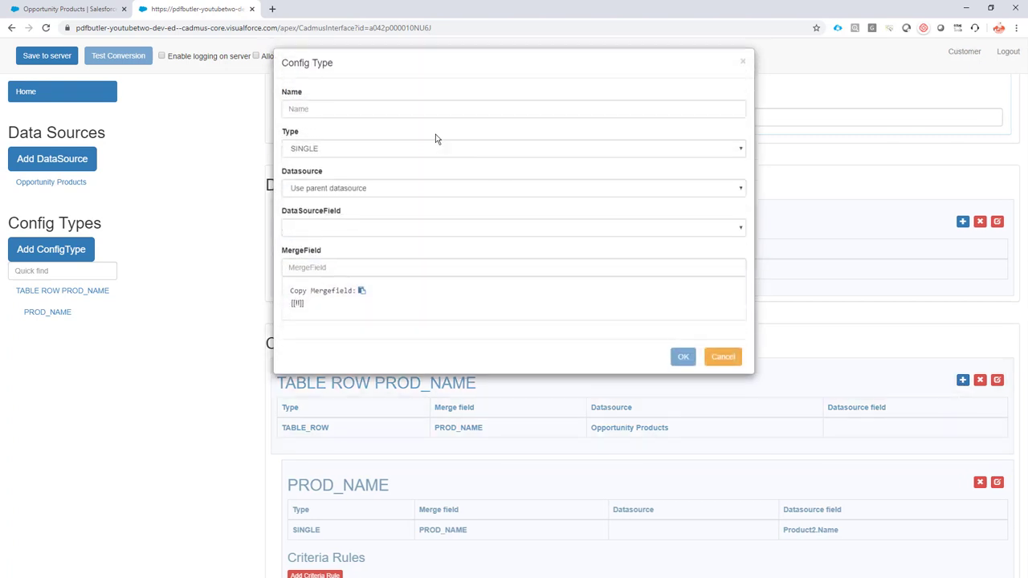
{"action": "left_click", "coordinate": [333, 117]}
{"action": "key", "text": "ctrl+v"}
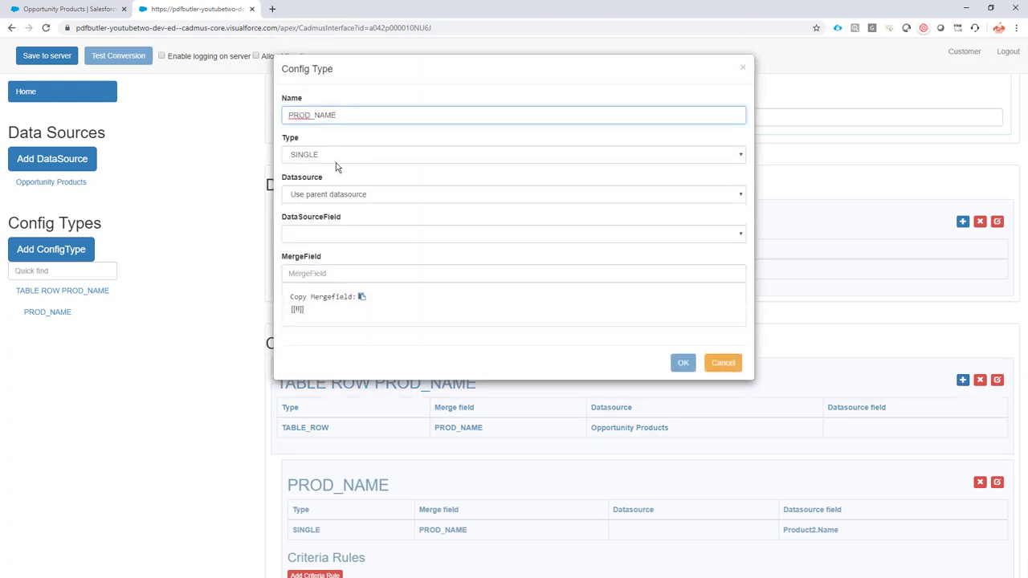
{"action": "key", "text": "alt+Tab"}
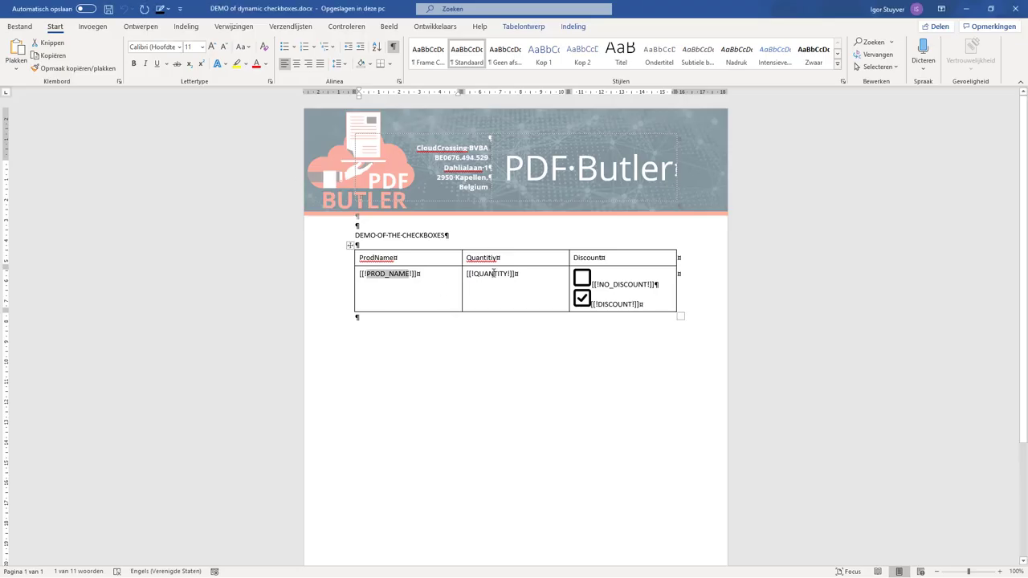
{"action": "double_click", "coordinate": [493, 274]}
{"action": "key", "text": "ctrl+c"}
{"action": "key", "text": "alt+Tab"}
{"action": "double_click", "coordinate": [340, 113]}
{"action": "key", "text": "ctrl+v"}
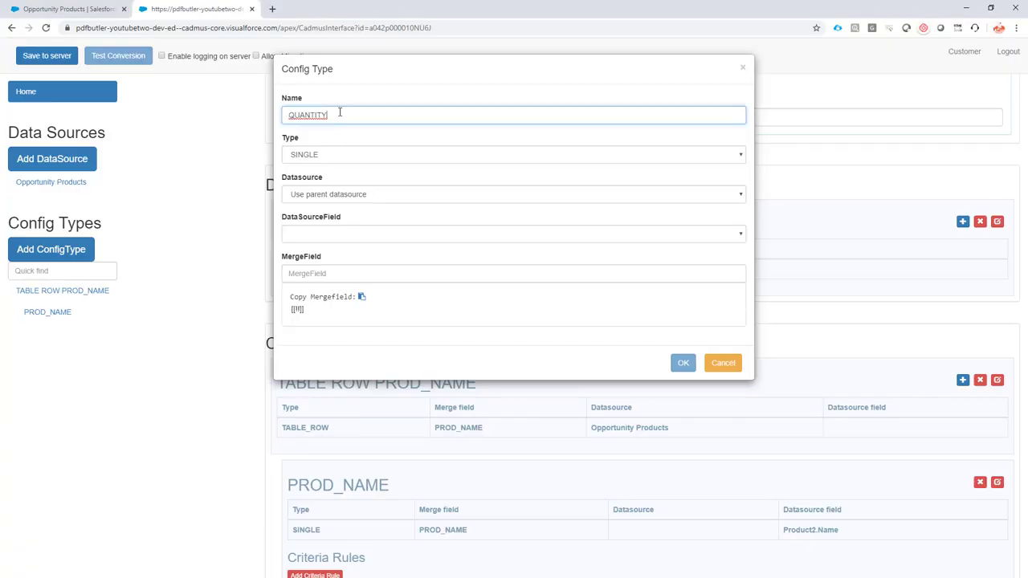
Set QUANTITY's data source field to Quantity with no formatting and its merge field to QUANTITY, and accept it
{"action": "left_click", "coordinate": [322, 233]}
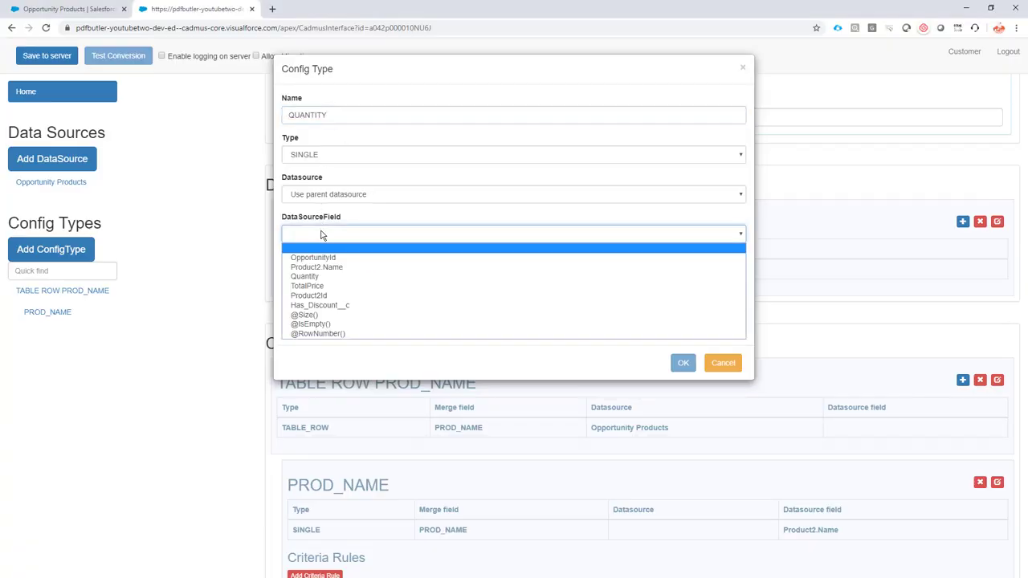
{"action": "left_click", "coordinate": [345, 272]}
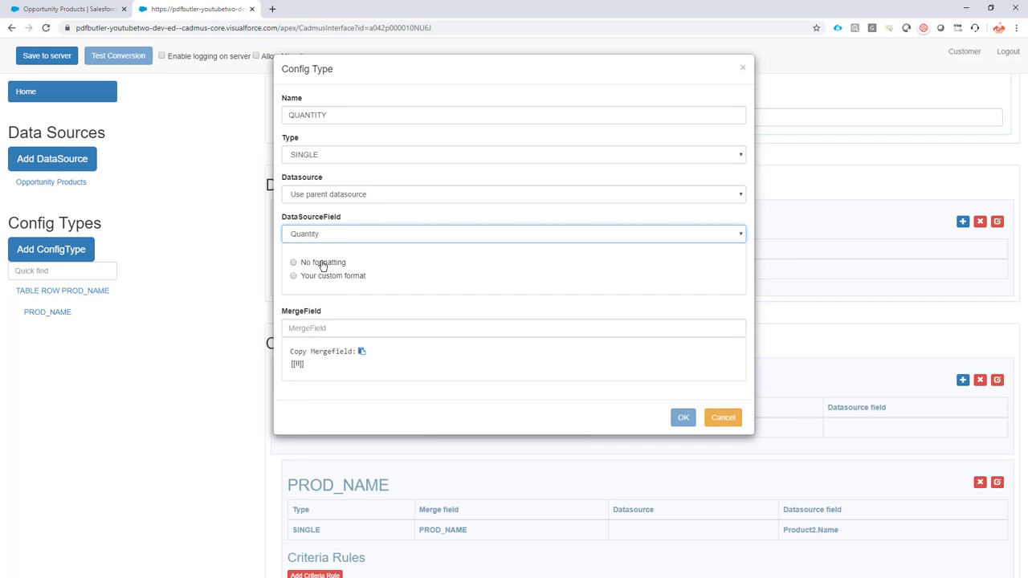
{"action": "left_click", "coordinate": [322, 264]}
{"action": "left_click", "coordinate": [398, 324]}
{"action": "key", "text": "ctrl+v"}
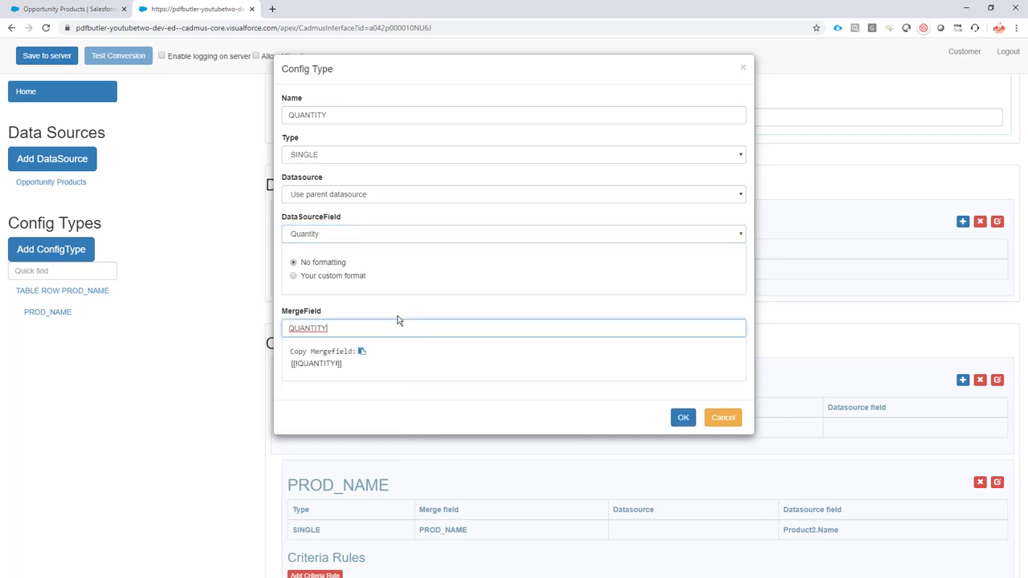
{"action": "left_click", "coordinate": [682, 418]}
Start another config type under the table row and name it NO_DISCOUNT, copying the name from the Word template
{"action": "scroll", "coordinate": [590, 361], "scroll_direction": "down", "scroll_amount": 2}
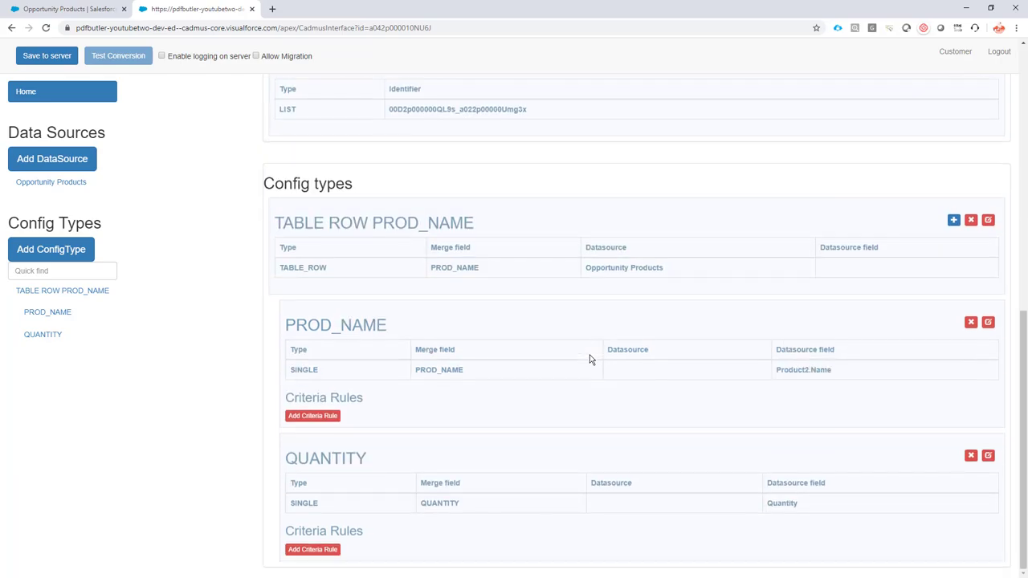
{"action": "key", "text": "alt+Tab"}
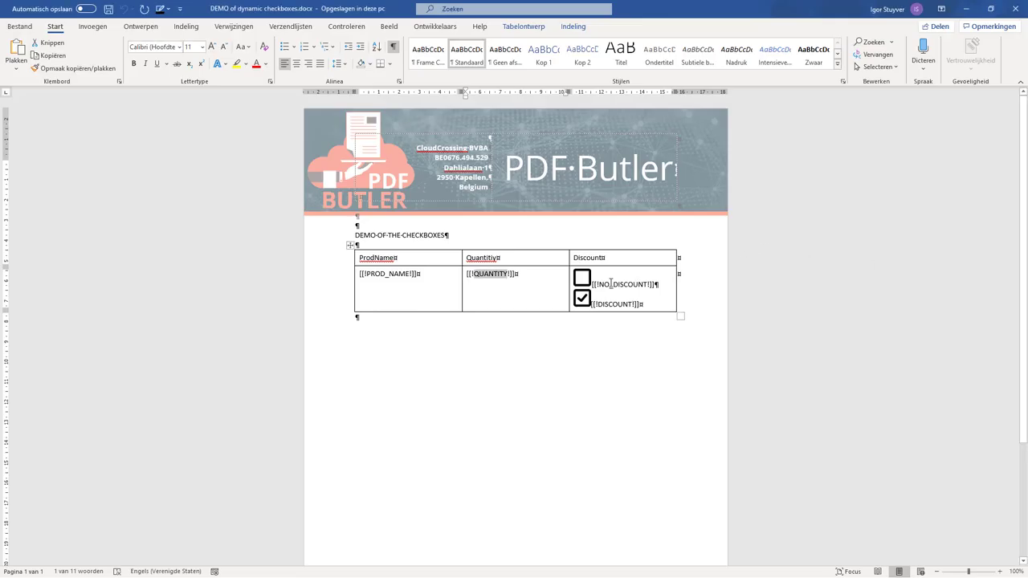
{"action": "left_click_drag", "start_coordinate": [608, 284], "coordinate": [647, 285]}
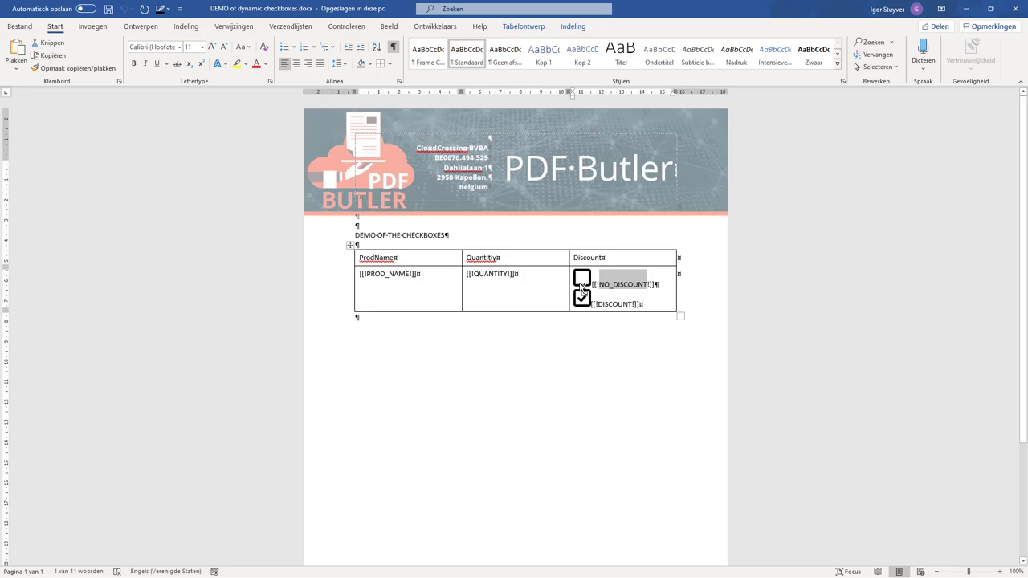
{"action": "left_click", "coordinate": [583, 283]}
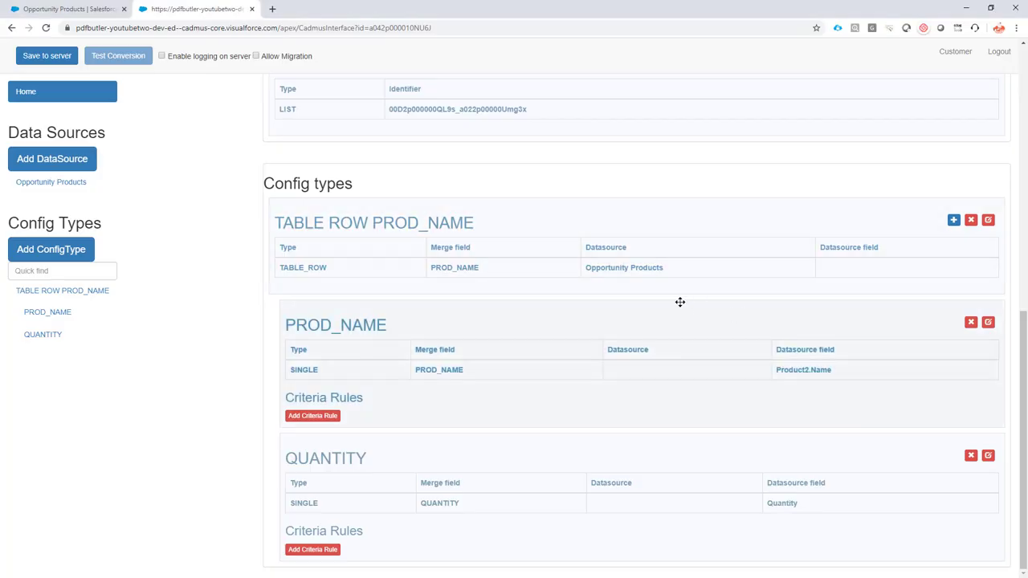
{"action": "left_click", "coordinate": [954, 226]}
{"action": "left_click", "coordinate": [353, 116]}
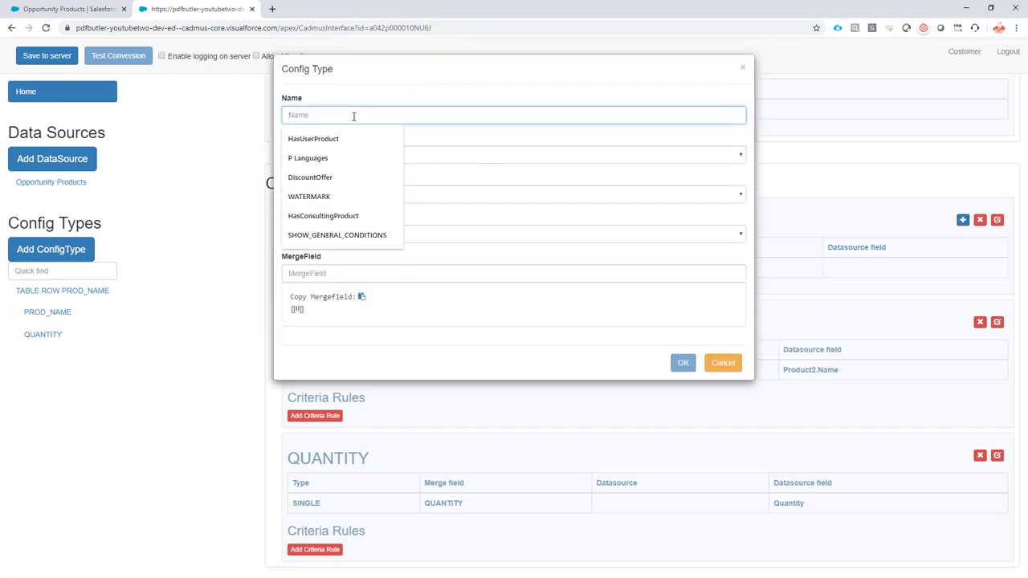
{"action": "key", "text": "ctrl+v"}
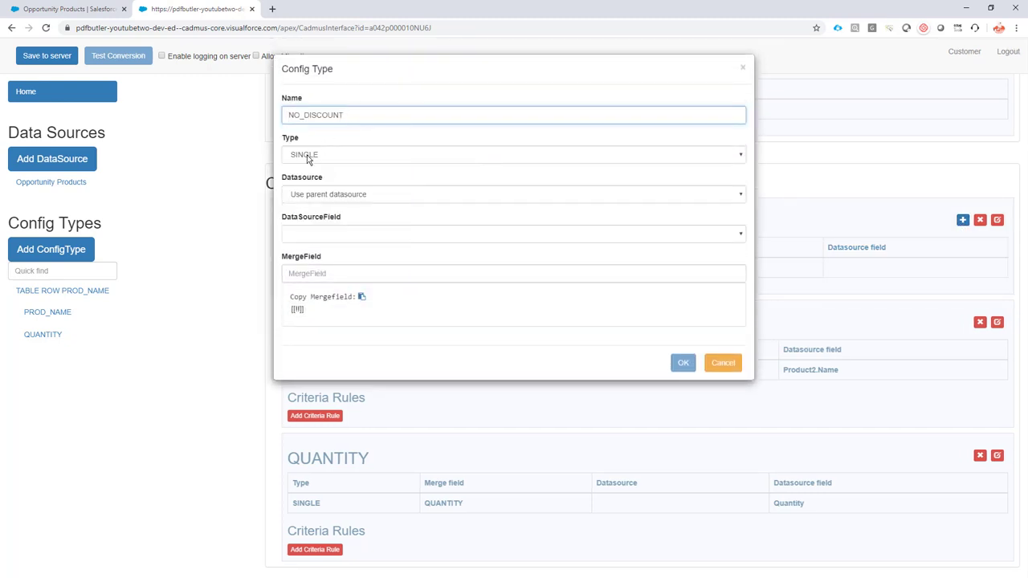
Set NO_DISCOUNT's type to PARAGRAPH and its merge field to NO_DISCOUNT, checking the unchecked-box paragraph in the Word template
{"action": "left_click", "coordinate": [307, 157]}
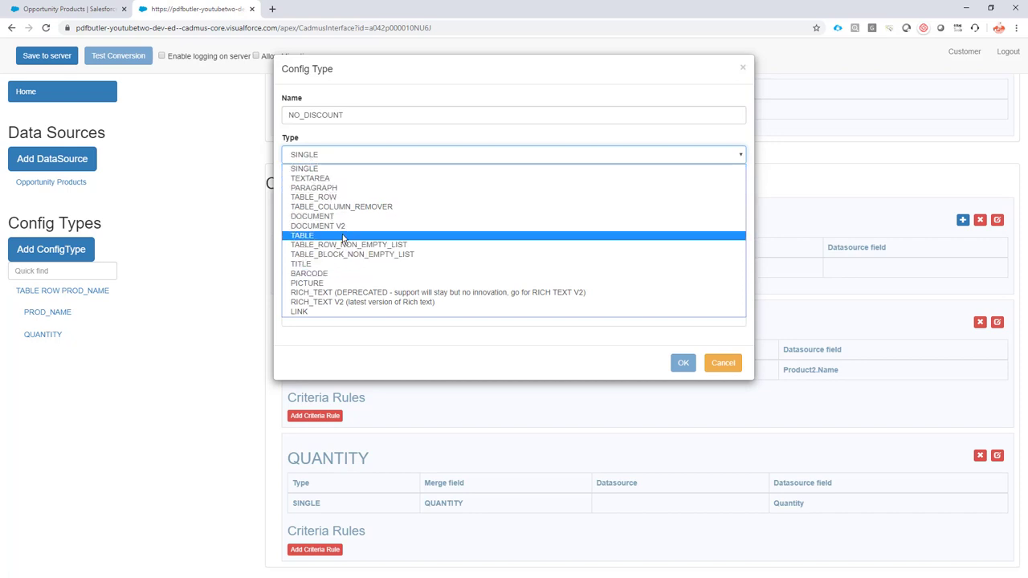
{"action": "left_click", "coordinate": [339, 188]}
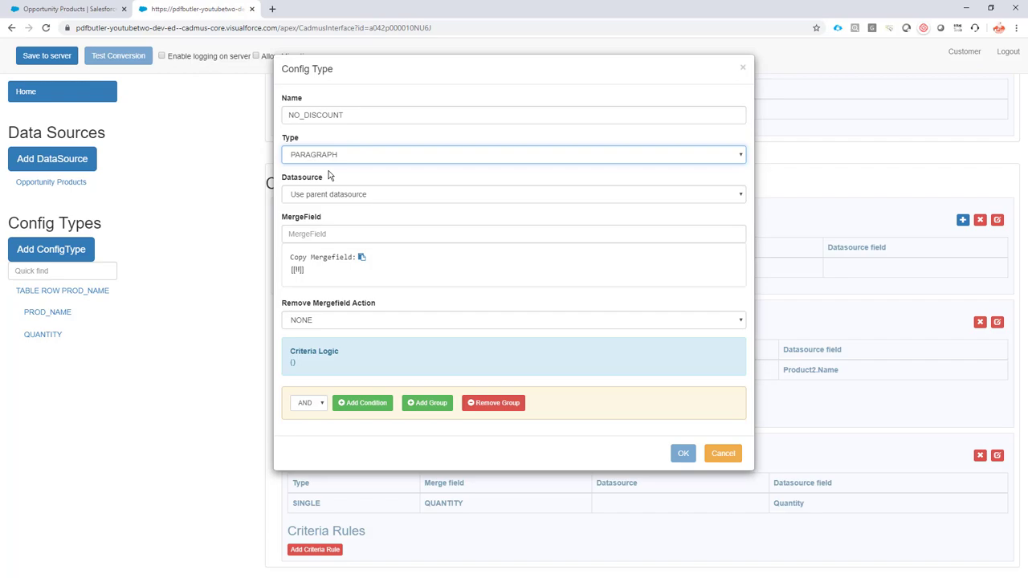
{"action": "key", "text": "alt+Tab"}
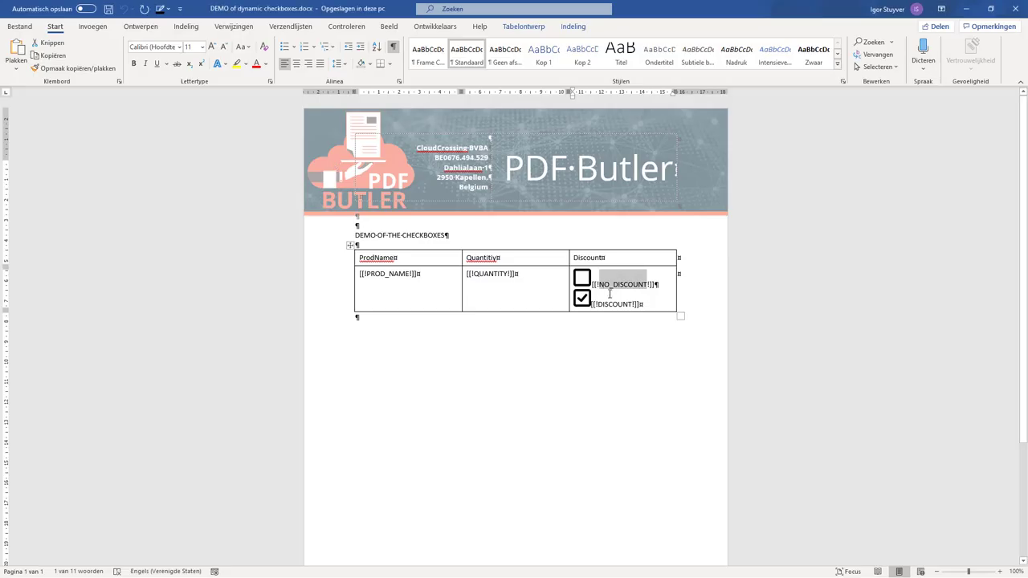
{"action": "left_click_drag", "start_coordinate": [660, 285], "coordinate": [585, 277]}
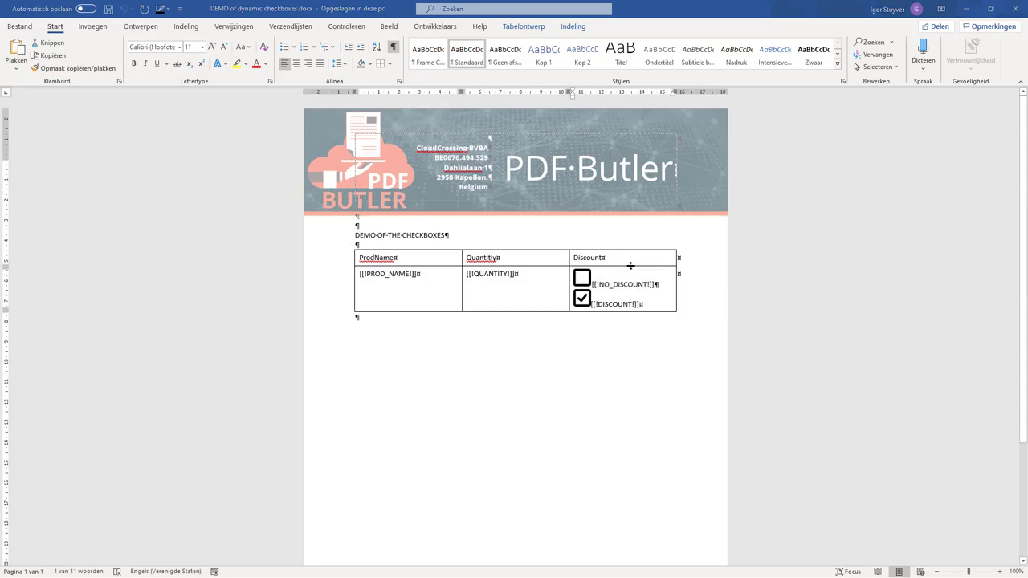
{"action": "key", "text": "alt+Tab"}
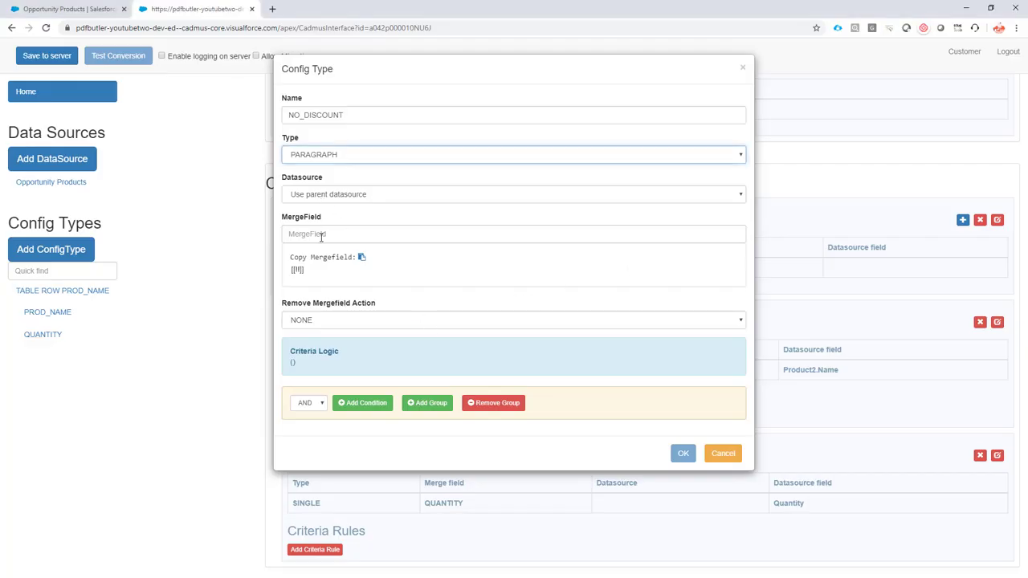
{"action": "left_click", "coordinate": [321, 234]}
{"action": "key", "text": "ctrl+v"}
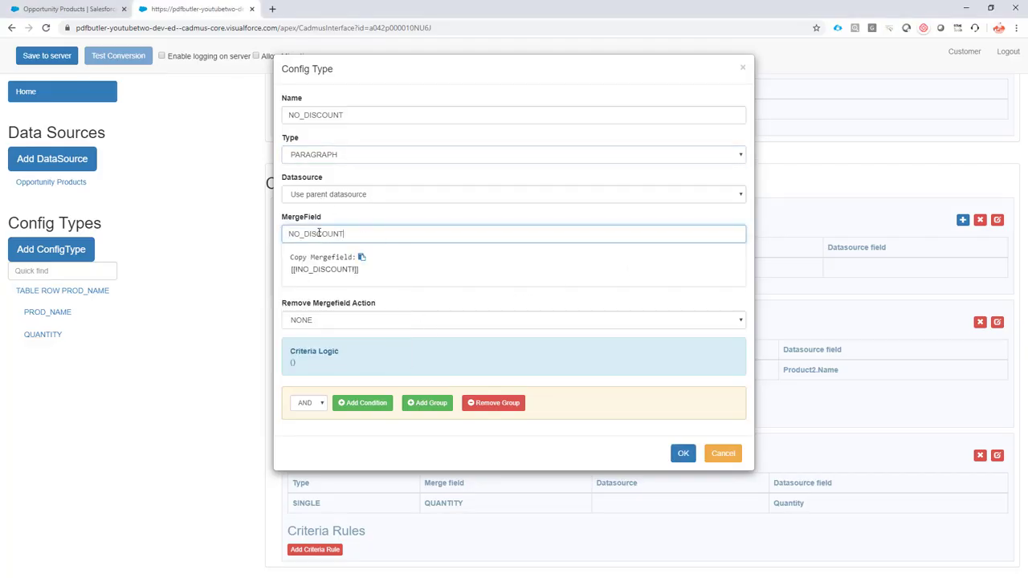
Set NO_DISCOUNT's remove mergefield action to MERGE FIELD ONLY and accept the config type
{"action": "left_click", "coordinate": [344, 320]}
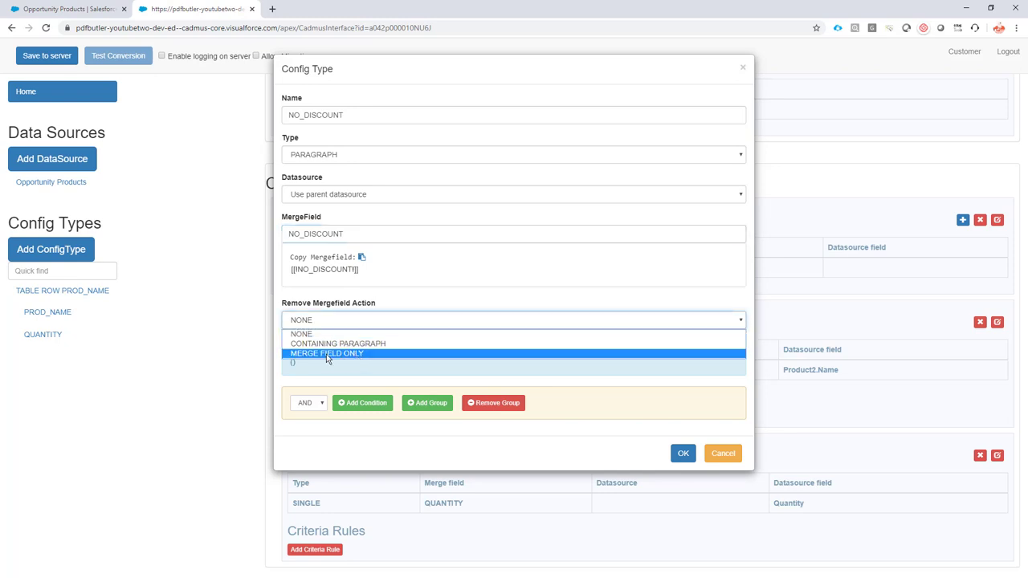
{"action": "left_click", "coordinate": [327, 354]}
{"action": "key", "text": "alt+Tab"}
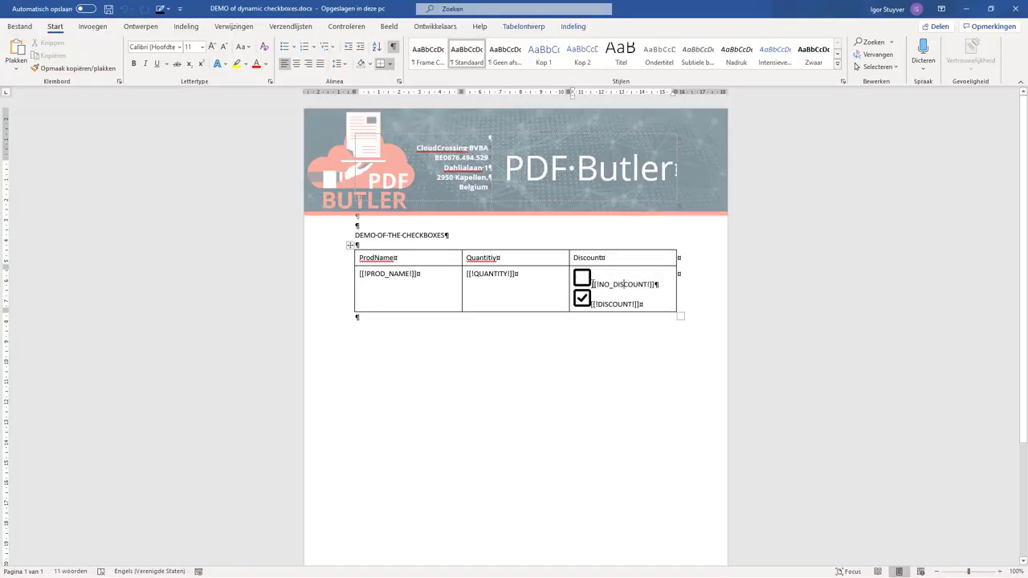
{"action": "left_click", "coordinate": [580, 278]}
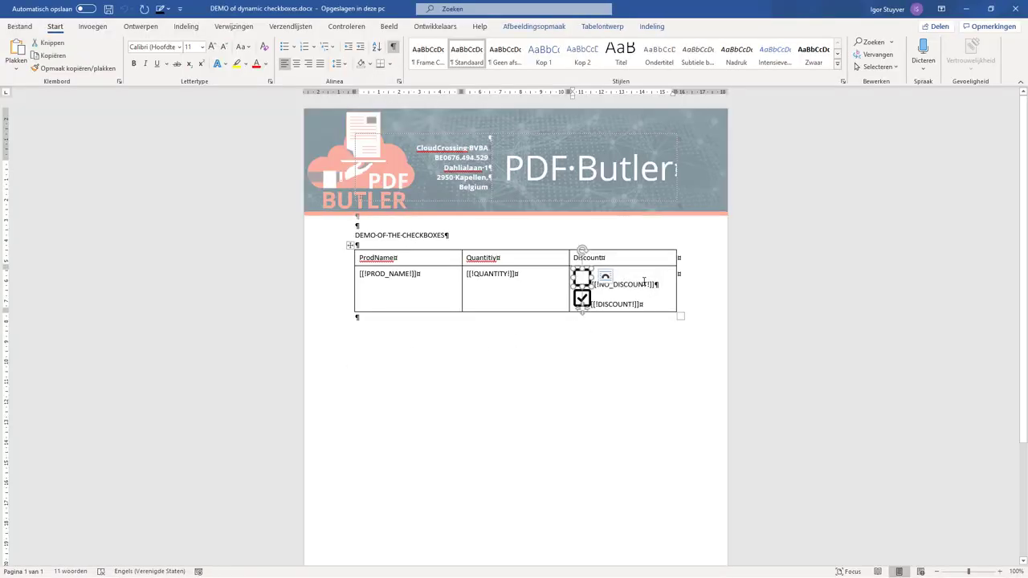
{"action": "left_click_drag", "start_coordinate": [660, 284], "coordinate": [598, 285]}
{"action": "left_click", "coordinate": [599, 283]}
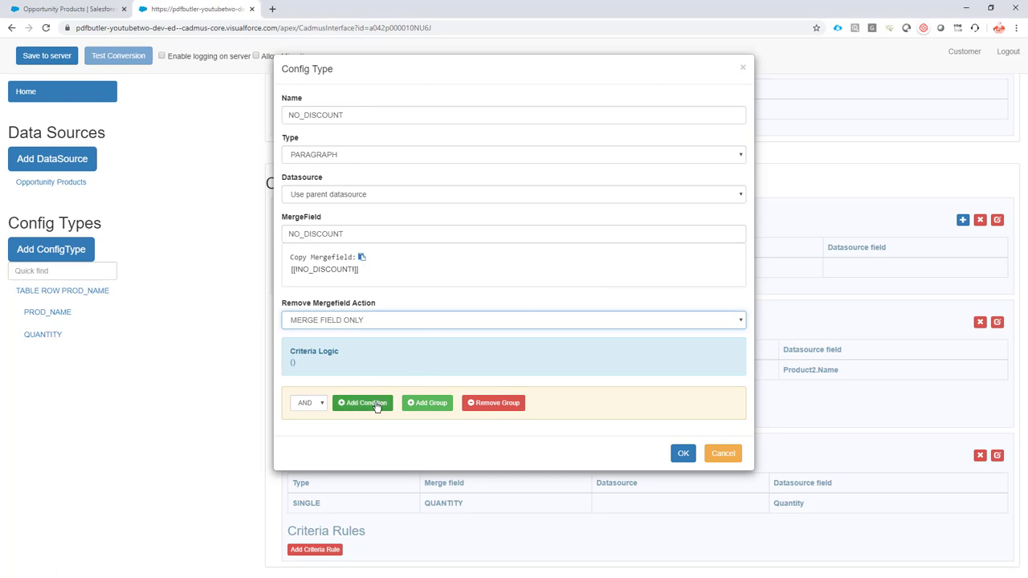
{"action": "left_click", "coordinate": [371, 404]}
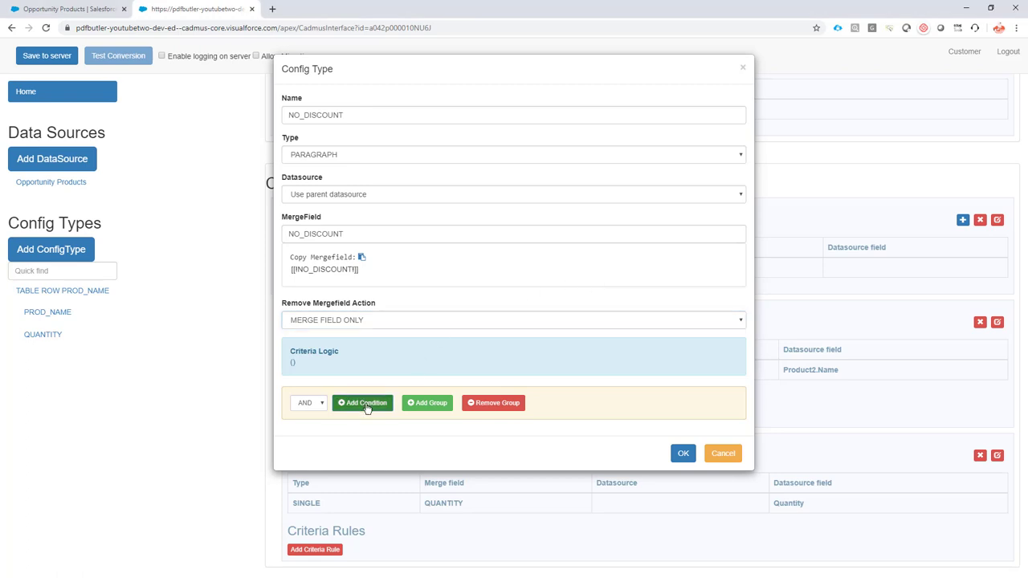
{"action": "left_click", "coordinate": [682, 453]}
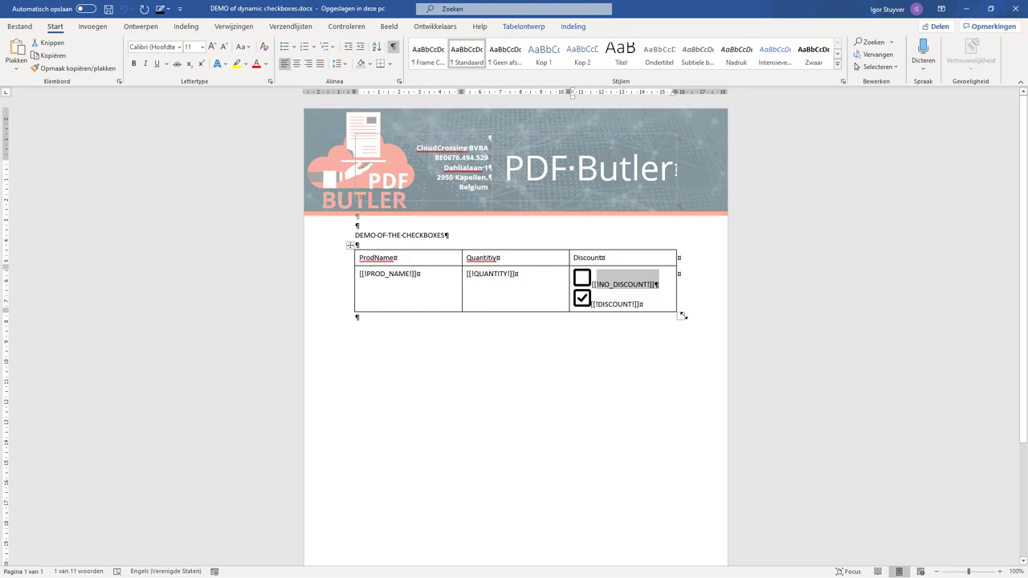
{"action": "left_click", "coordinate": [613, 305]}
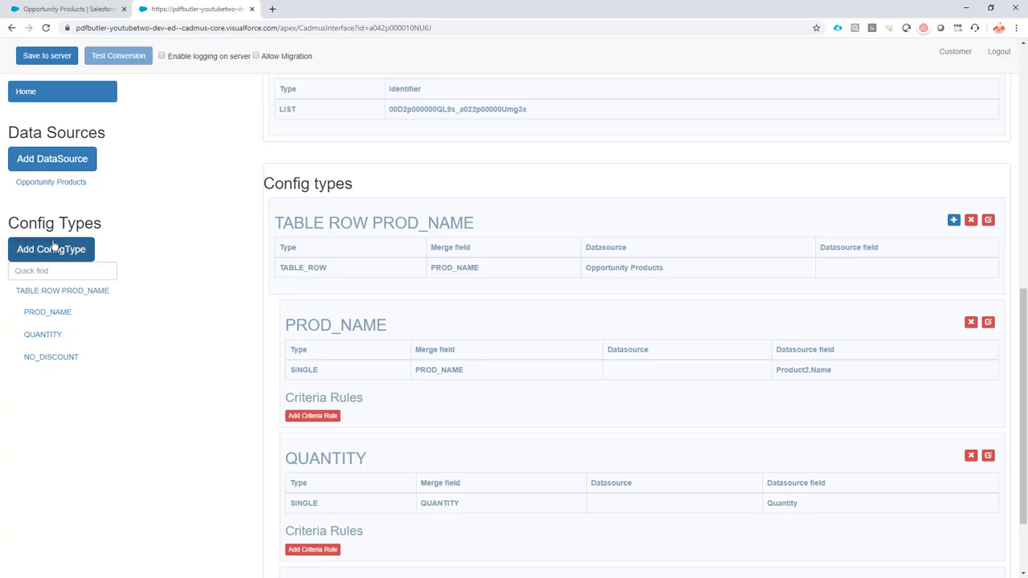
{"action": "left_click", "coordinate": [51, 249]}
{"action": "left_click", "coordinate": [358, 115]}
{"action": "type", "text": "DISCOUNT"}
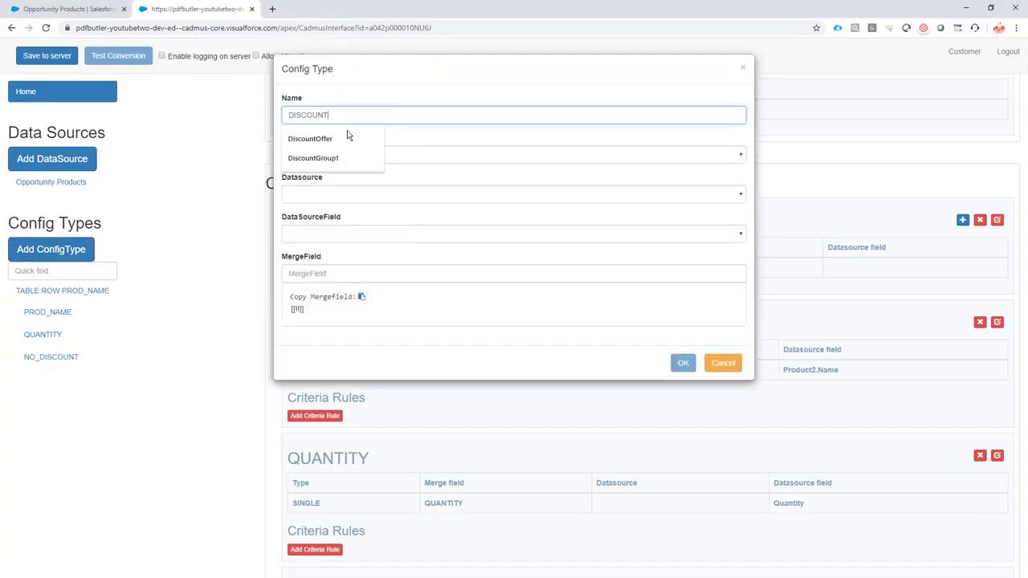
{"action": "left_click", "coordinate": [354, 155]}
{"action": "left_click", "coordinate": [389, 176]}
{"action": "left_click", "coordinate": [328, 195]}
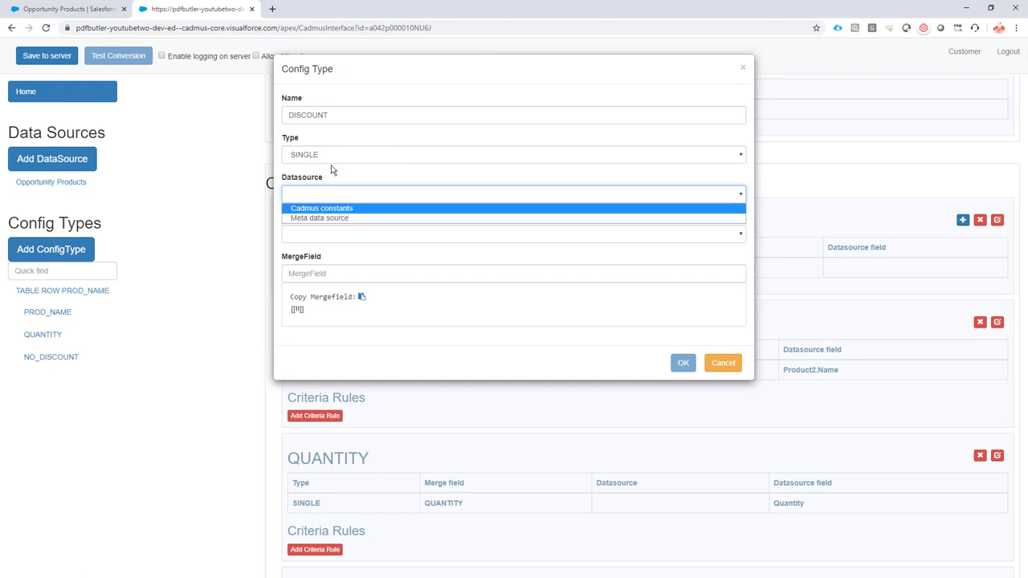
{"action": "left_click", "coordinate": [330, 158]}
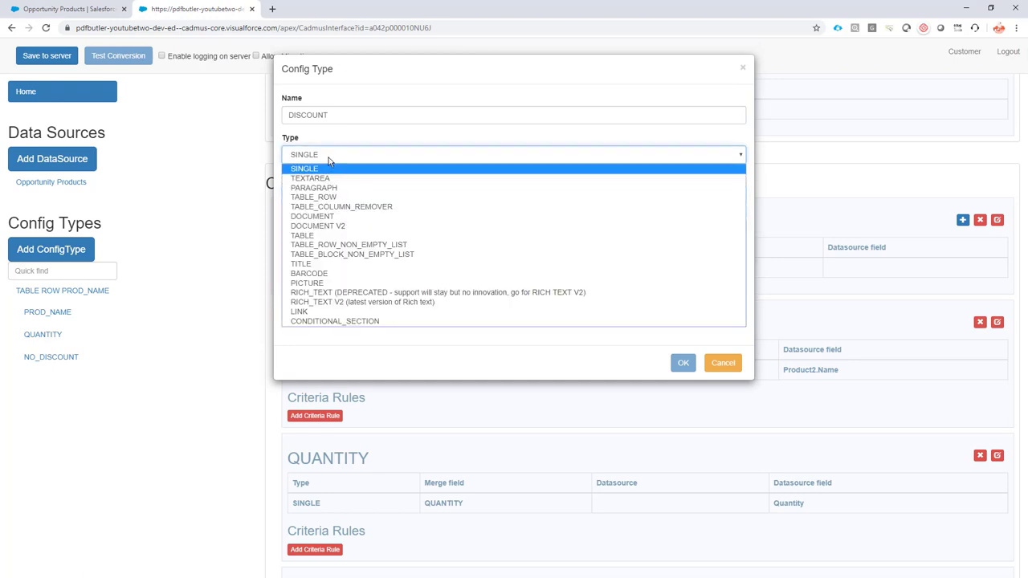
{"action": "left_click", "coordinate": [328, 168]}
{"action": "left_click", "coordinate": [722, 362]}
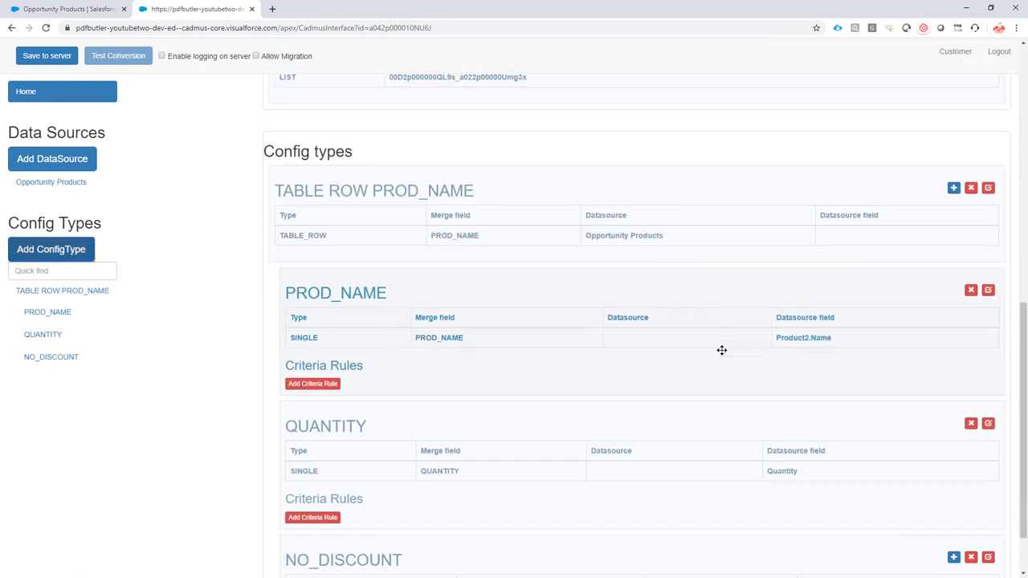
Start a config type under the table row, name it DISCOUNT and set its type to PARAGRAPH
{"action": "left_click", "coordinate": [954, 225]}
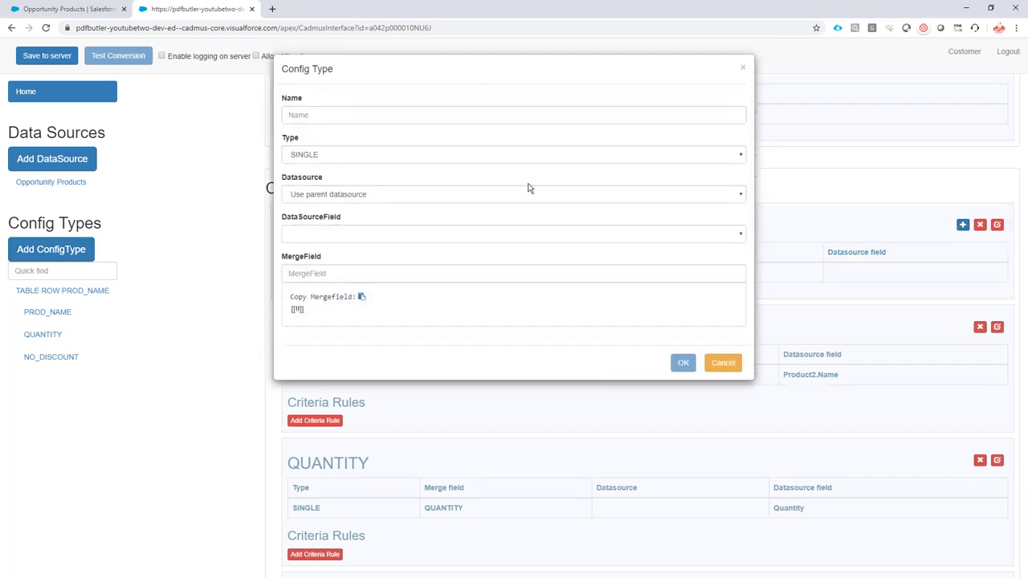
{"action": "left_click", "coordinate": [333, 113]}
{"action": "type", "text": "DISCOUNT"}
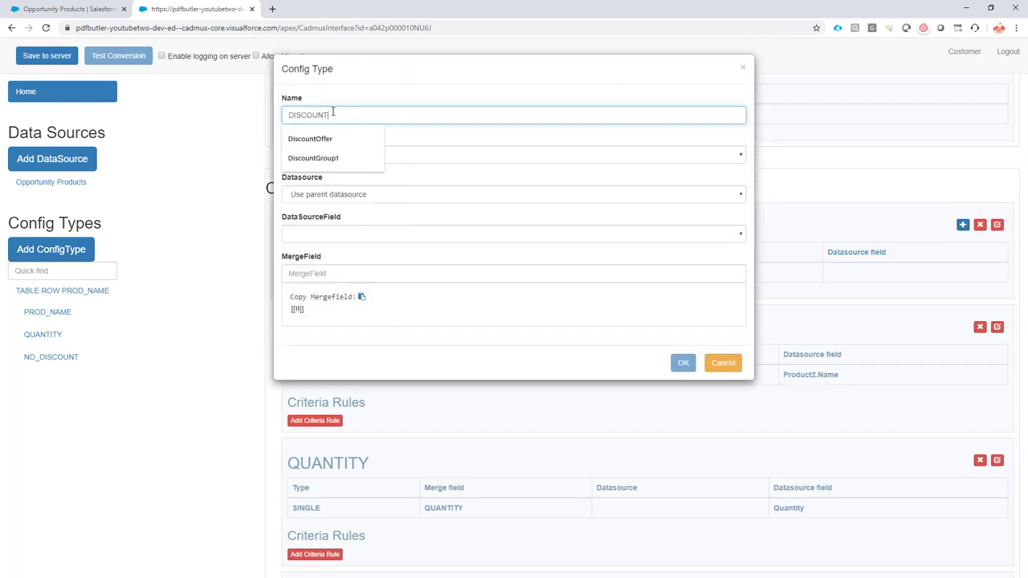
{"action": "left_click", "coordinate": [337, 229]}
{"action": "left_click", "coordinate": [314, 156]}
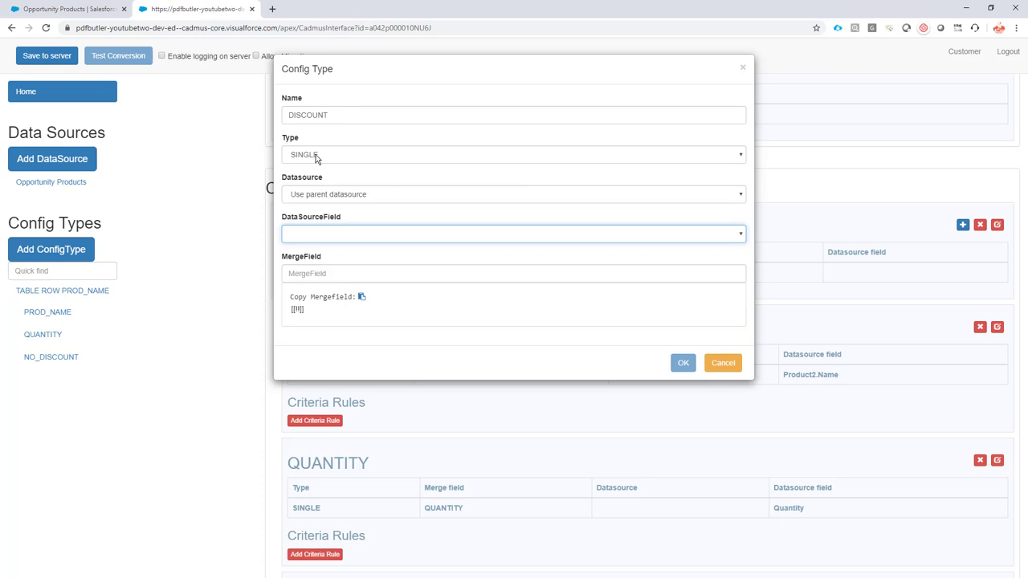
{"action": "left_click", "coordinate": [314, 156]}
{"action": "left_click", "coordinate": [322, 187]}
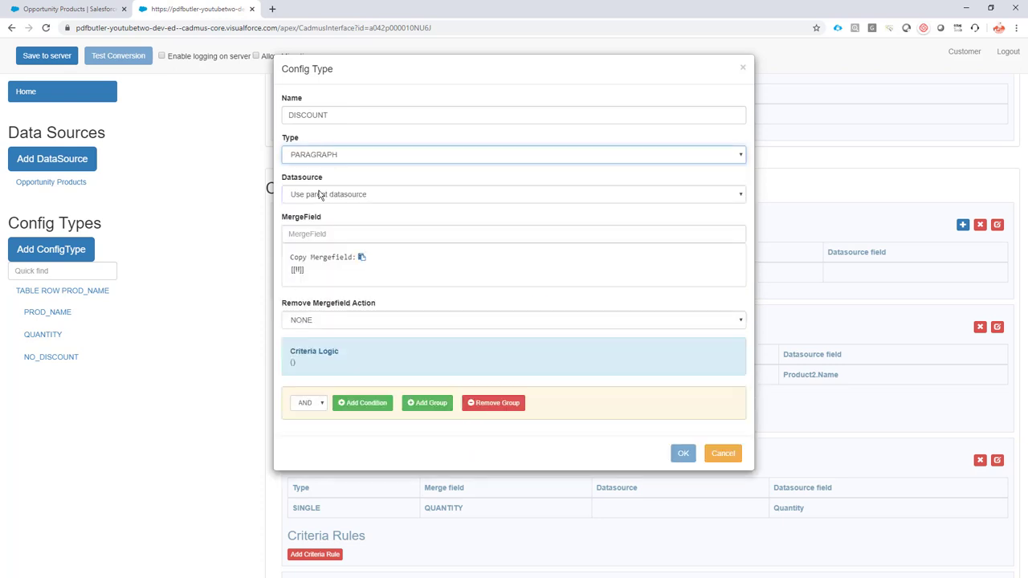
Set DISCOUNT's merge field to DISCOUNT and its remove mergefield action to MERGE FIELD ONLY, and accept it
{"action": "left_click", "coordinate": [316, 235]}
{"action": "type", "text": "DISCOUNT"}
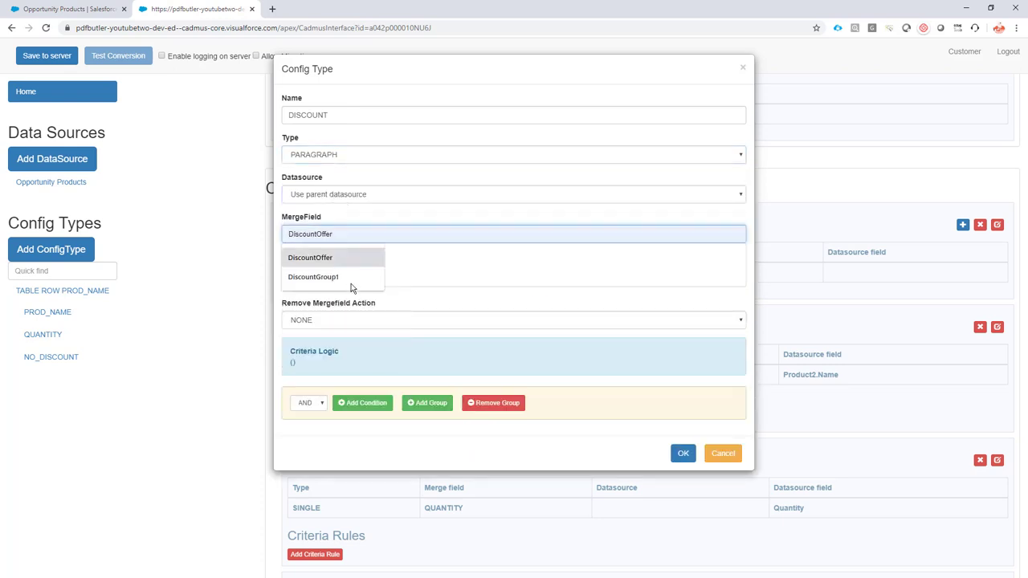
{"action": "left_click", "coordinate": [374, 321]}
{"action": "left_click", "coordinate": [384, 354]}
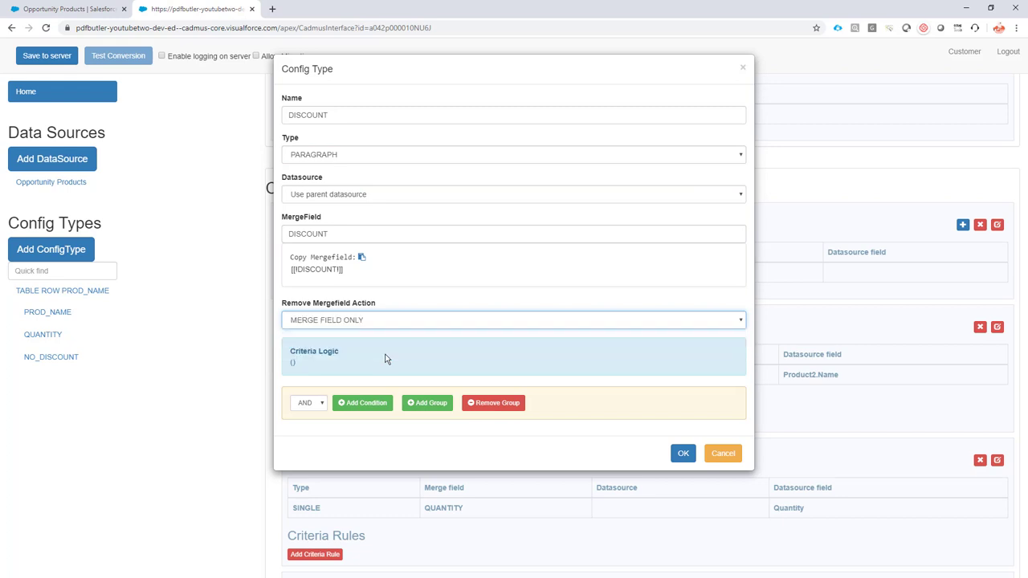
{"action": "left_click", "coordinate": [682, 454]}
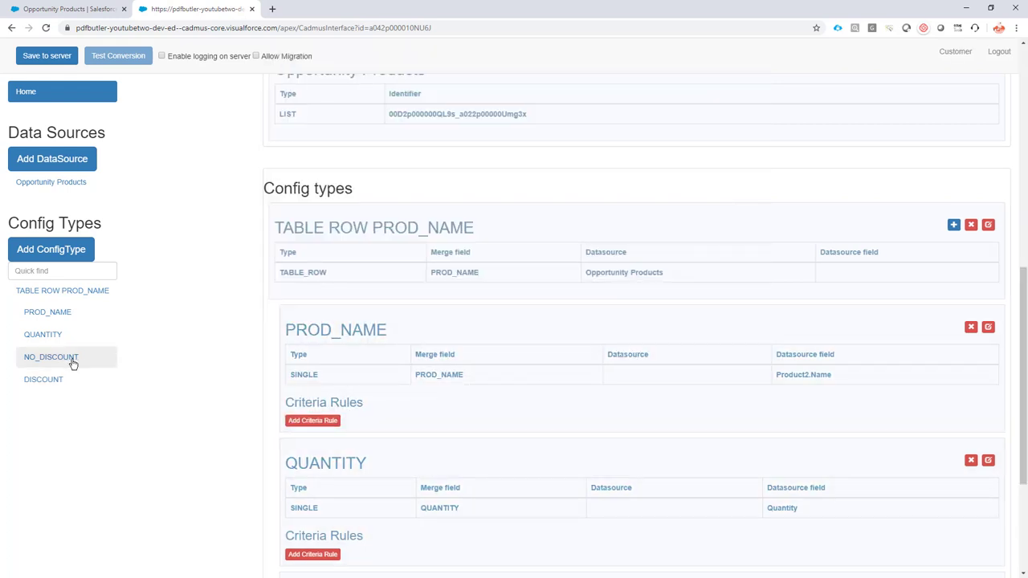
Edit the NO_DISCOUNT config type, add the condition Has_Discount__c = false to its criteria, and accept it
{"action": "left_click", "coordinate": [112, 356]}
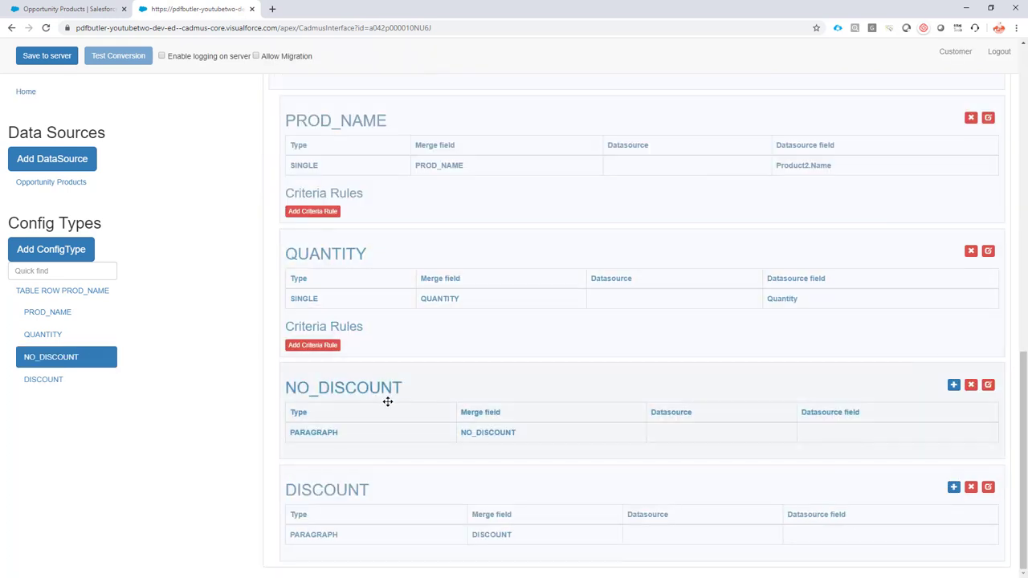
{"action": "left_click", "coordinate": [988, 384]}
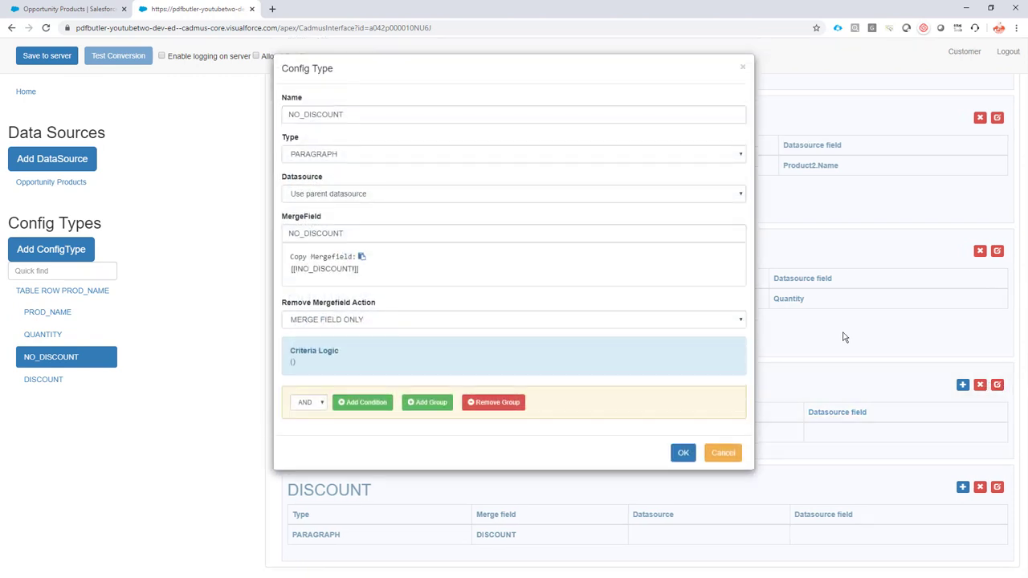
{"action": "left_click", "coordinate": [368, 403]}
{"action": "left_click", "coordinate": [383, 430]}
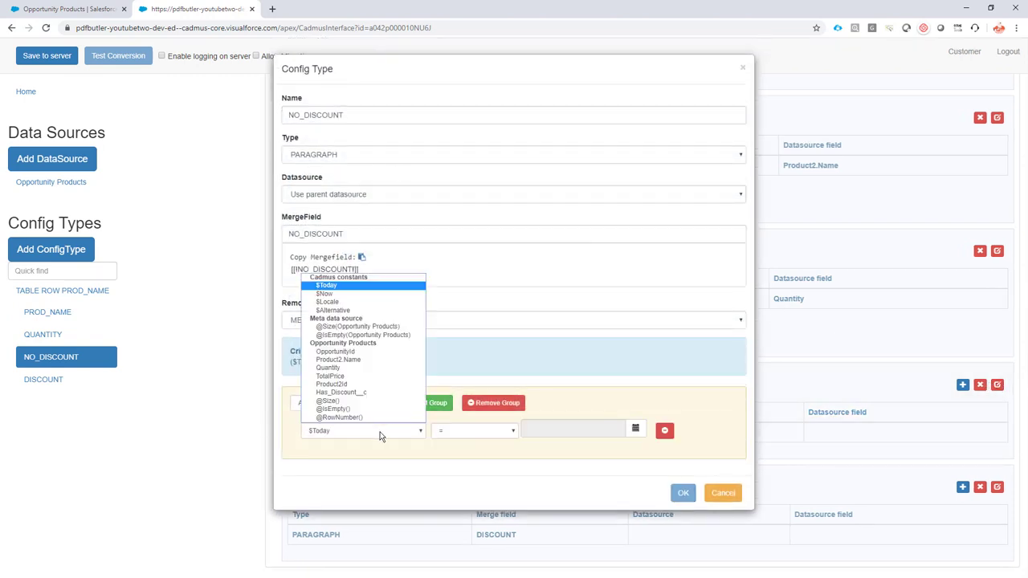
{"action": "left_click", "coordinate": [384, 393]}
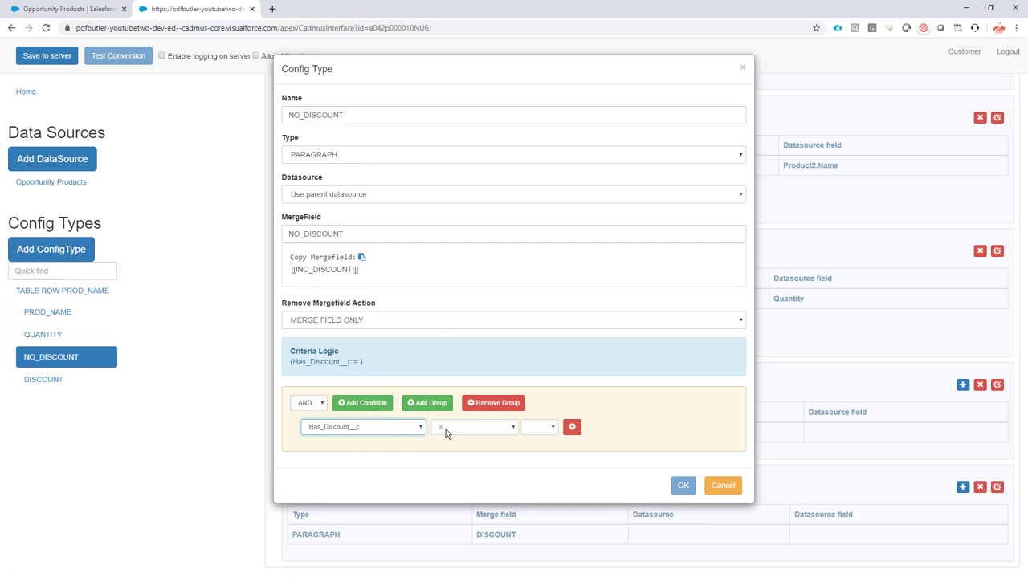
{"action": "left_click", "coordinate": [542, 434]}
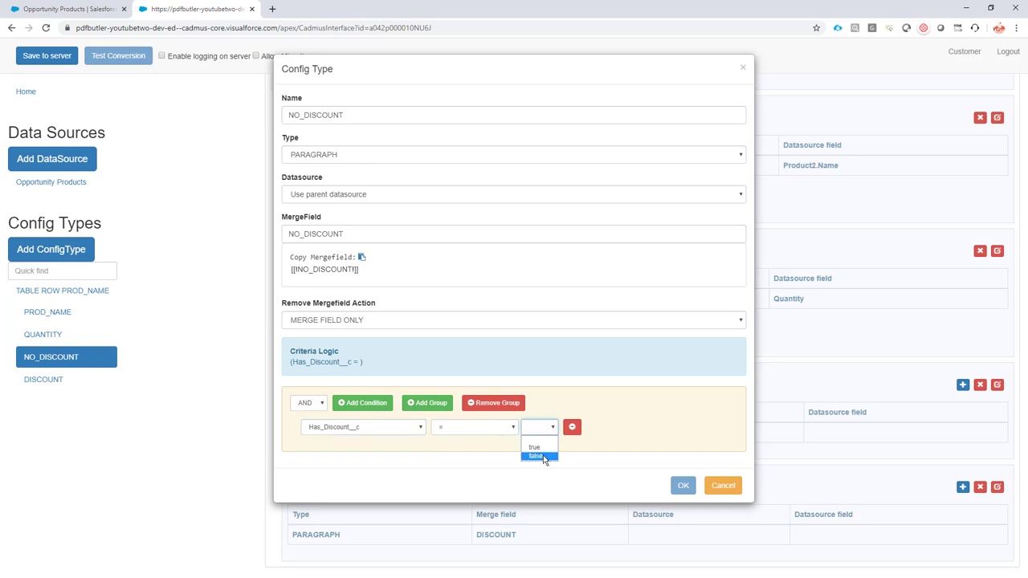
{"action": "left_click", "coordinate": [543, 461]}
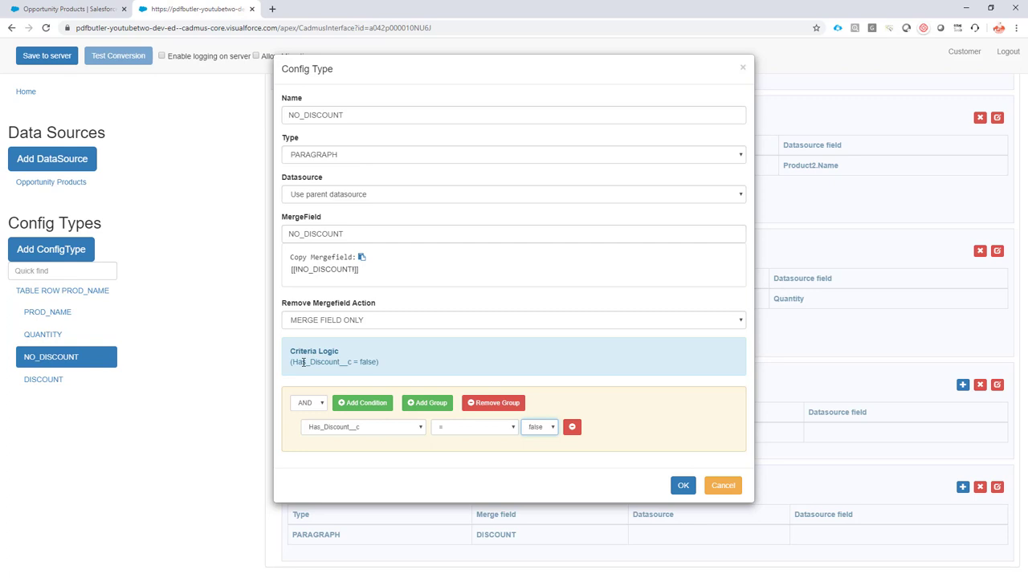
{"action": "left_click_drag", "start_coordinate": [294, 362], "coordinate": [376, 364]}
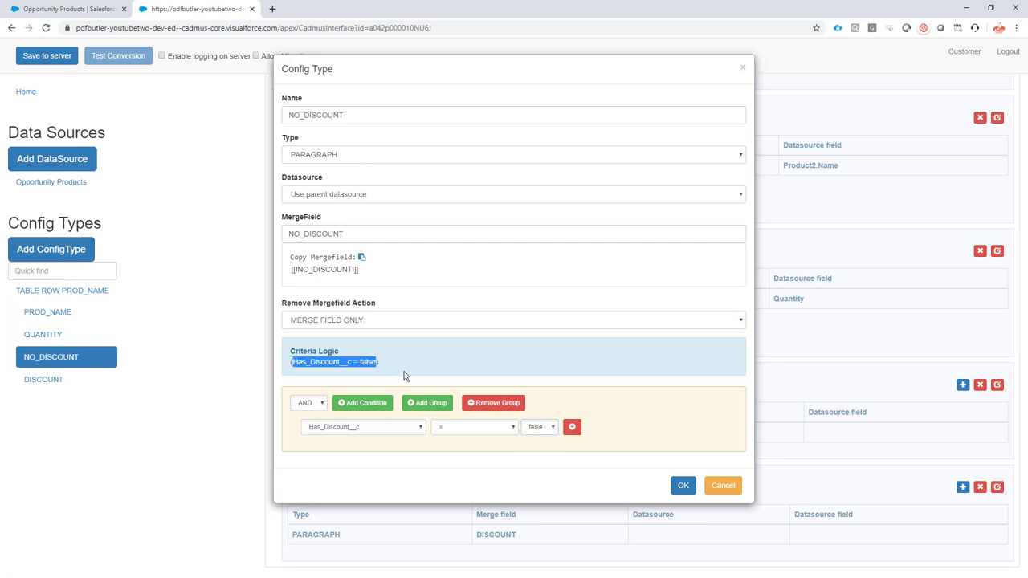
{"action": "key", "text": "alt+Tab"}
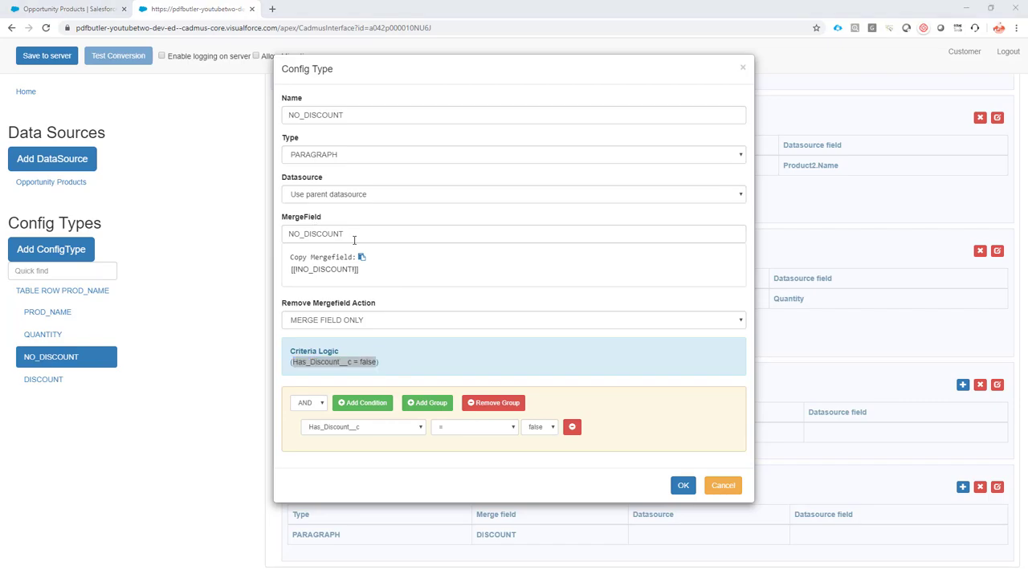
{"action": "key", "text": "alt+Tab"}
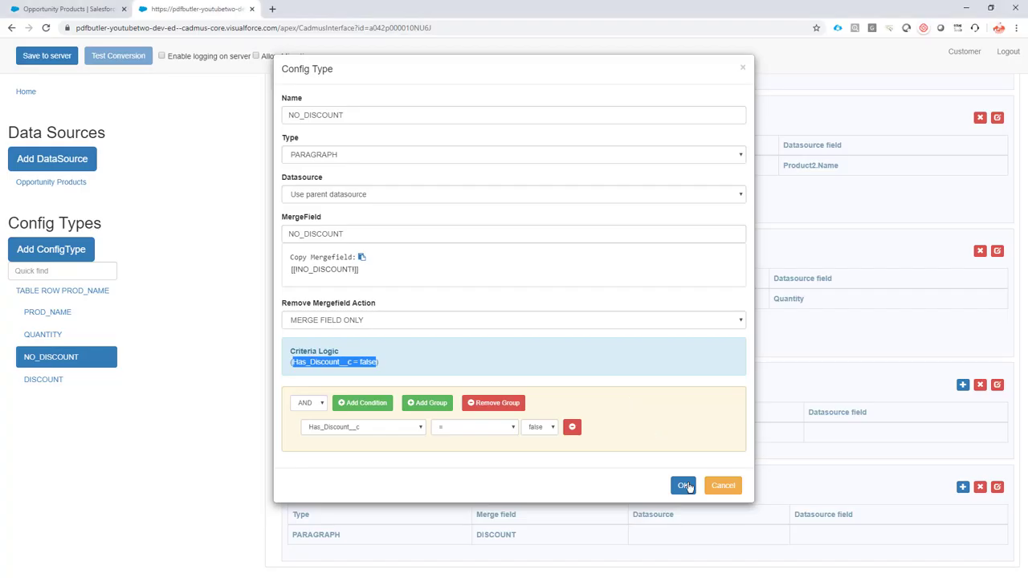
{"action": "left_click", "coordinate": [682, 486]}
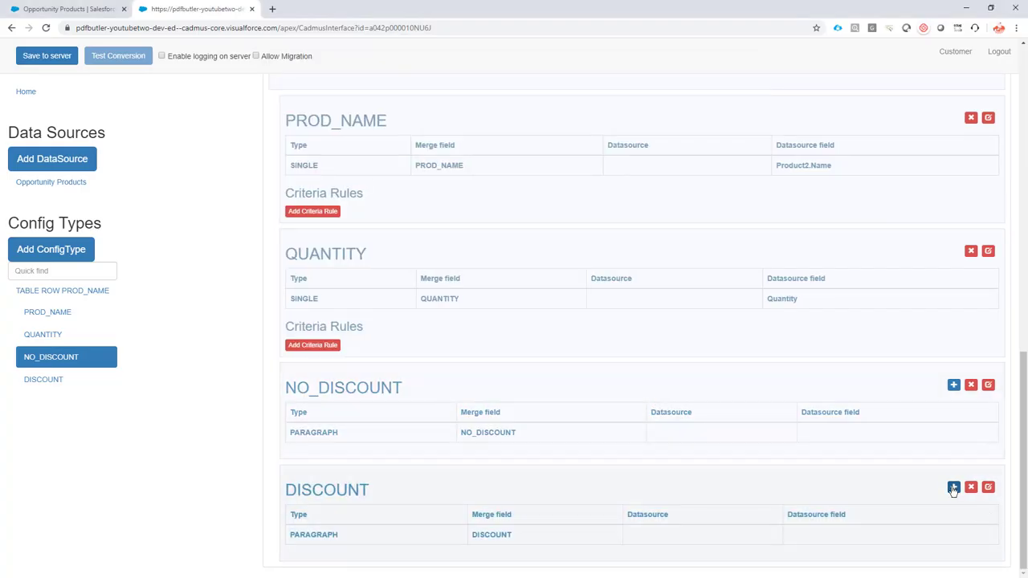
Add the condition Has_Discount__c = true to the DISCOUNT config type, accept it, and save the configuration to the server
{"action": "left_click", "coordinate": [988, 488]}
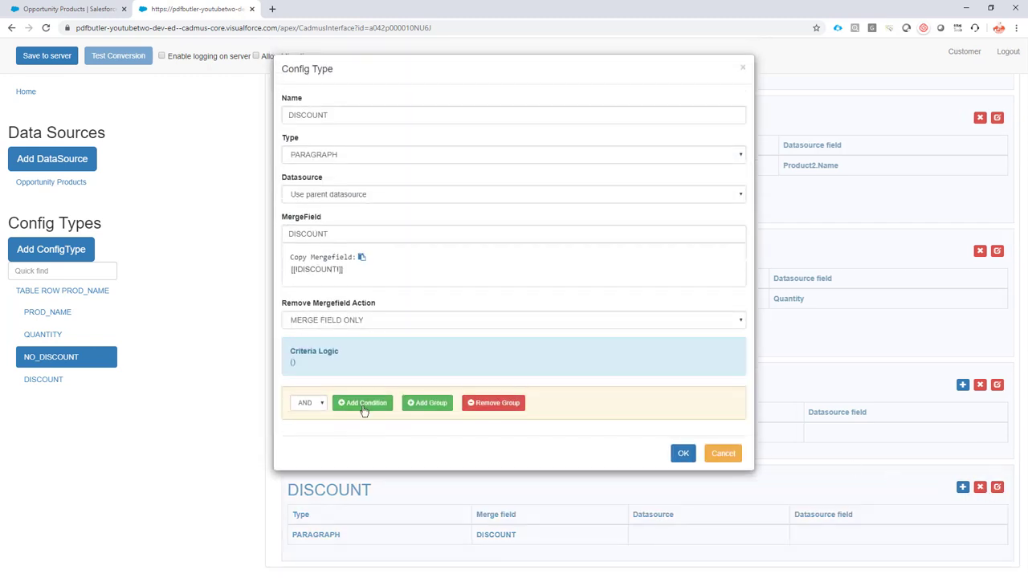
{"action": "left_click", "coordinate": [363, 405]}
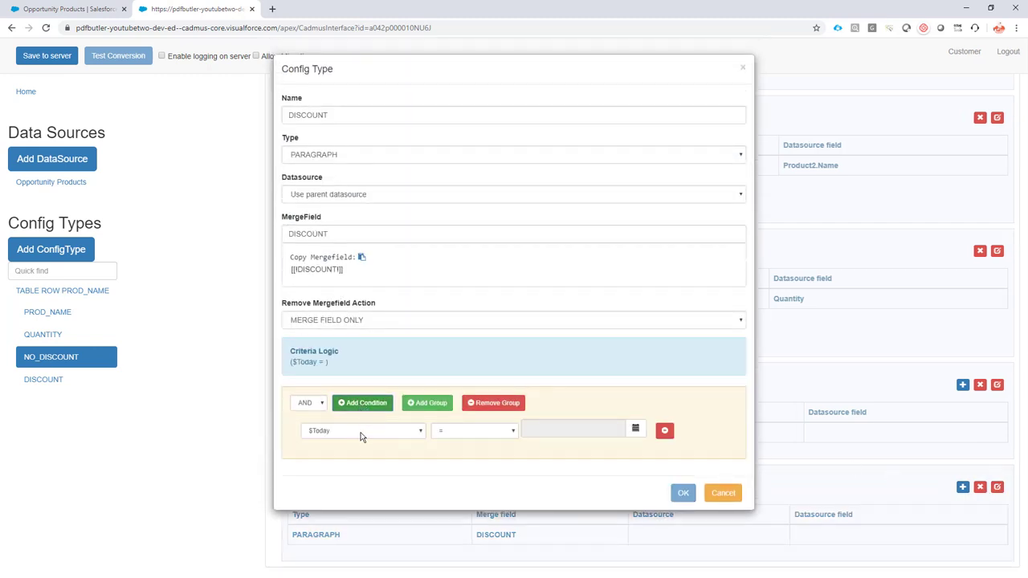
{"action": "left_click", "coordinate": [351, 432]}
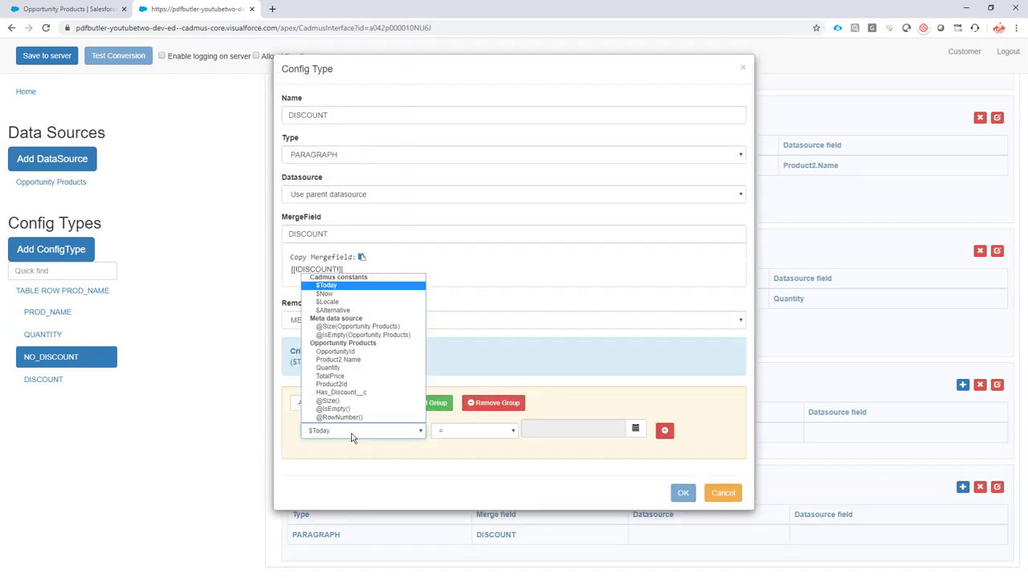
{"action": "left_click", "coordinate": [374, 392]}
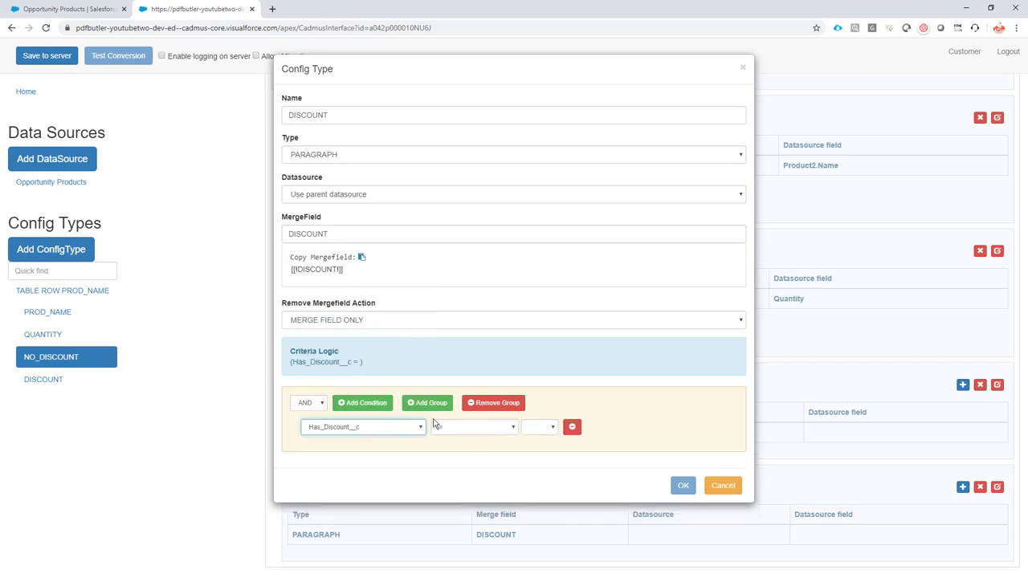
{"action": "left_click", "coordinate": [553, 427]}
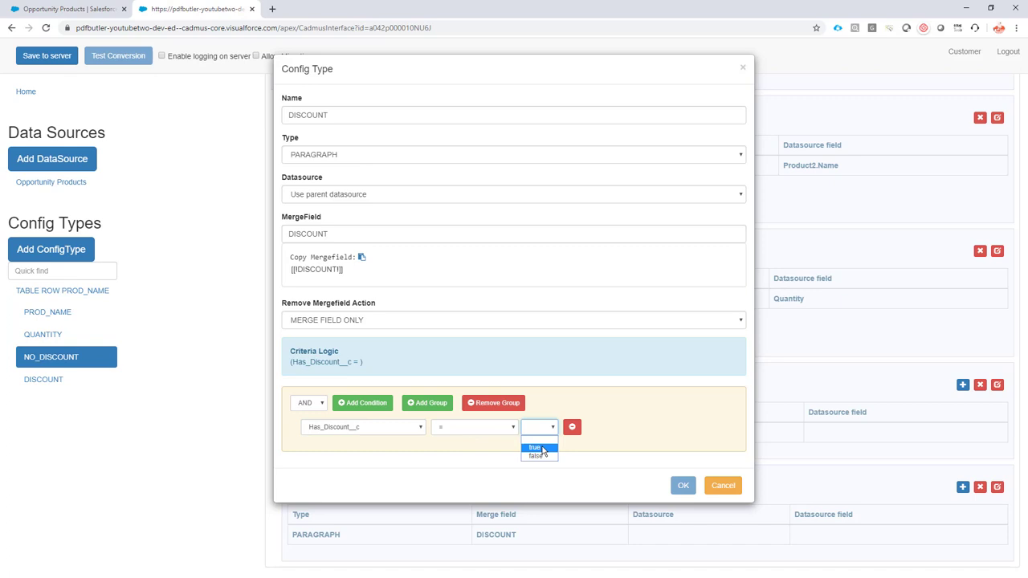
{"action": "left_click", "coordinate": [542, 449]}
{"action": "left_click", "coordinate": [681, 484]}
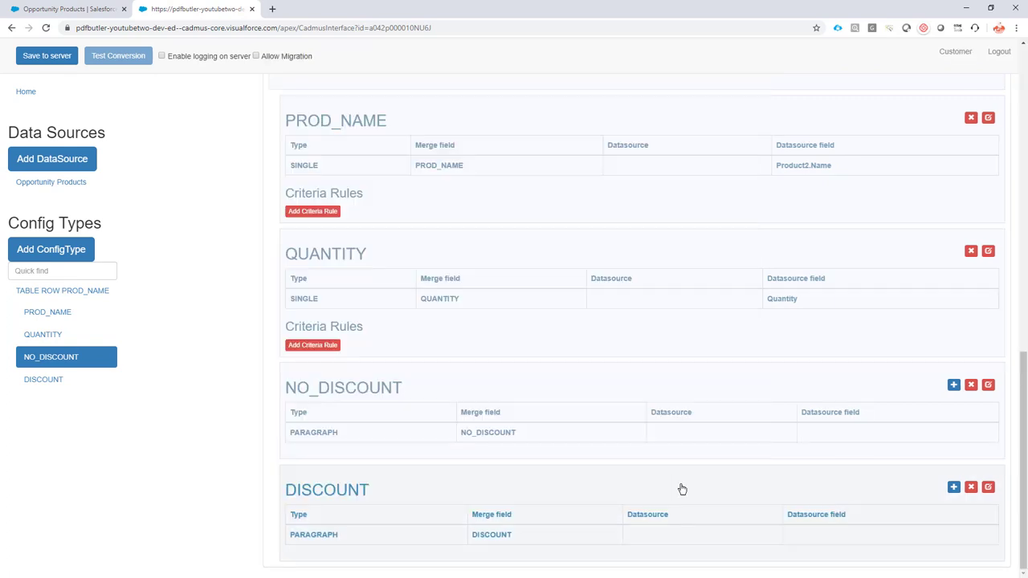
{"action": "left_click", "coordinate": [54, 58]}
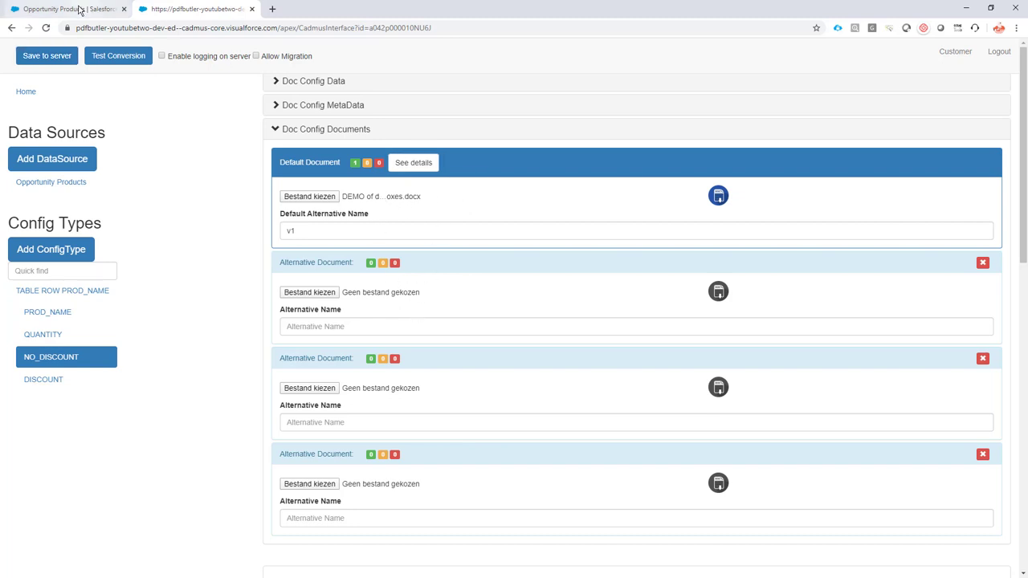
Open the Show Checkboxes Demo Doc Config record in Salesforce and copy its record ID from the URL
{"action": "left_click", "coordinate": [81, 9]}
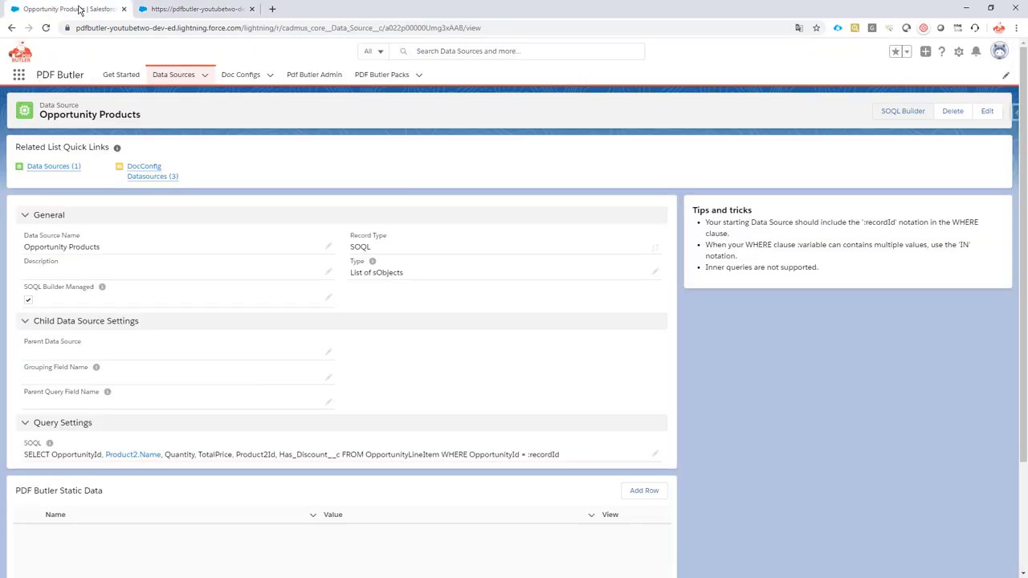
{"action": "left_click", "coordinate": [240, 74]}
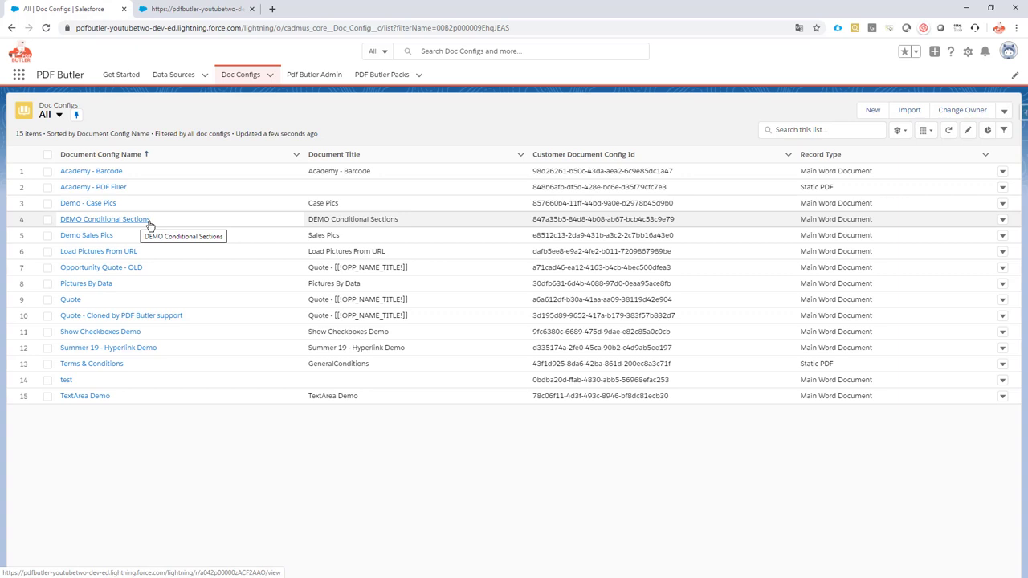
{"action": "left_click", "coordinate": [124, 333]}
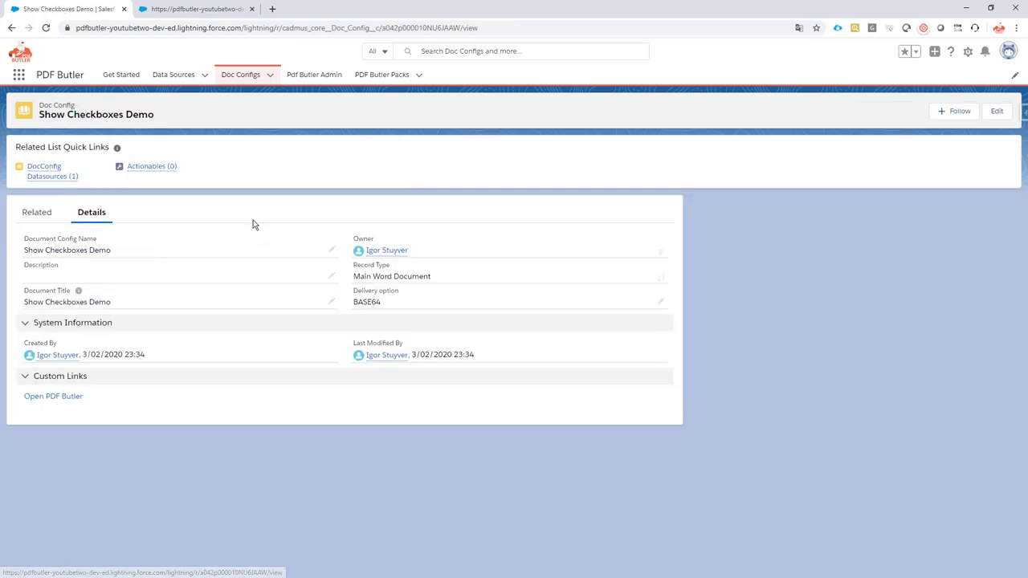
{"action": "double_click", "coordinate": [393, 28]}
{"action": "key", "text": "ctrl+c"}
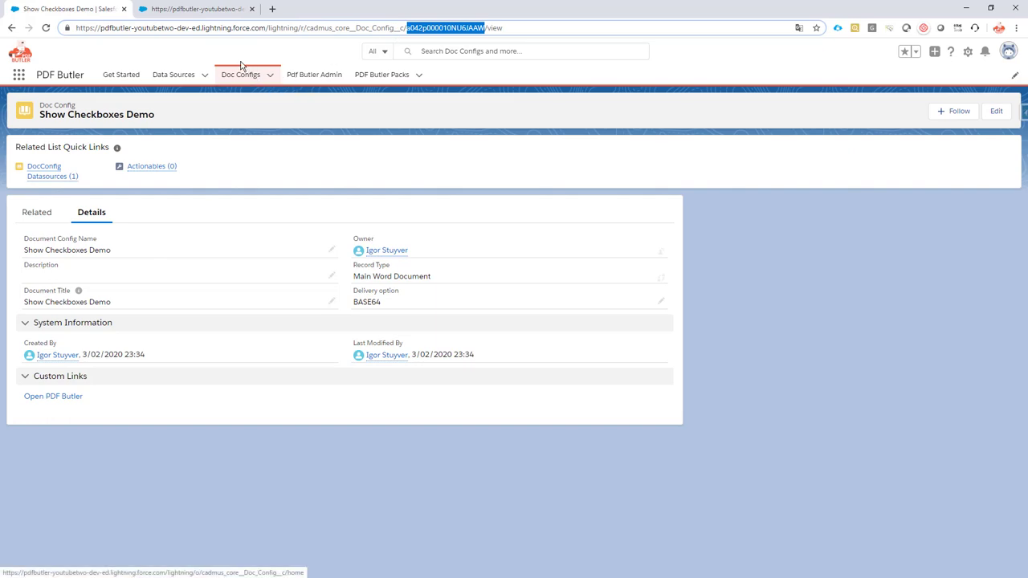
Find Opportunities in the App Launcher by searching for opp, and open the Rhino Cars opportunity
{"action": "left_click", "coordinate": [18, 74]}
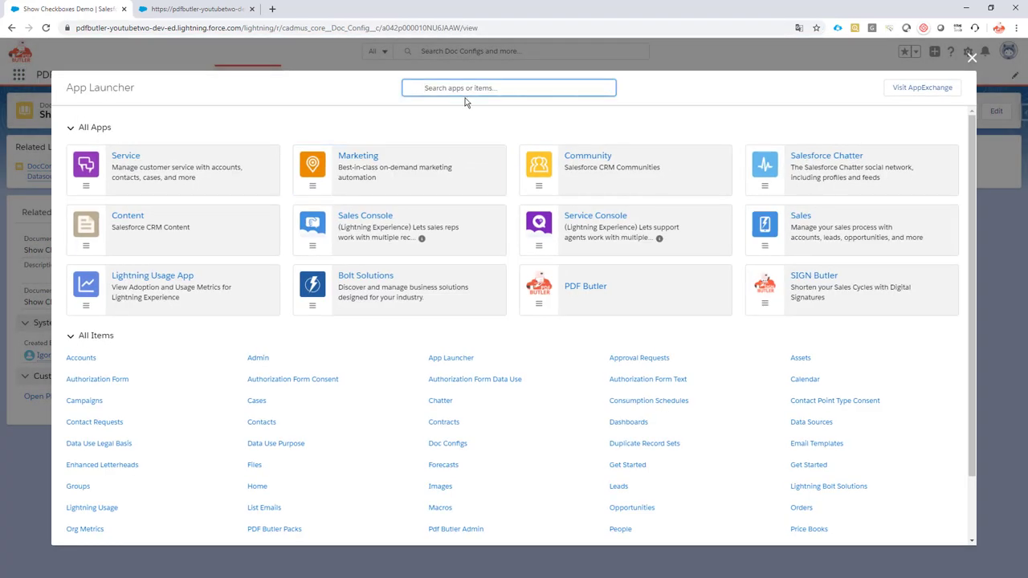
{"action": "type", "text": "opp"}
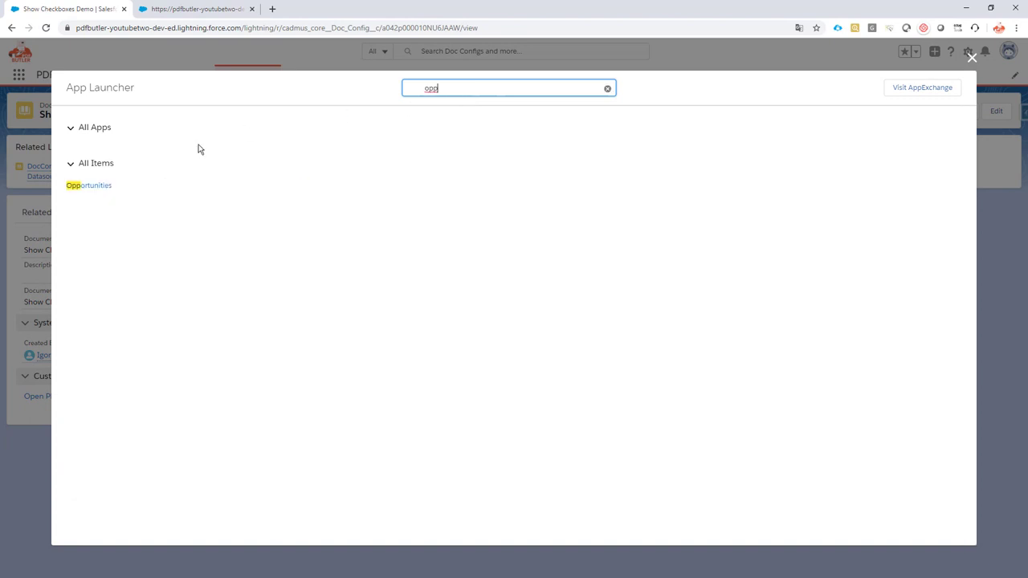
{"action": "left_click", "coordinate": [102, 186]}
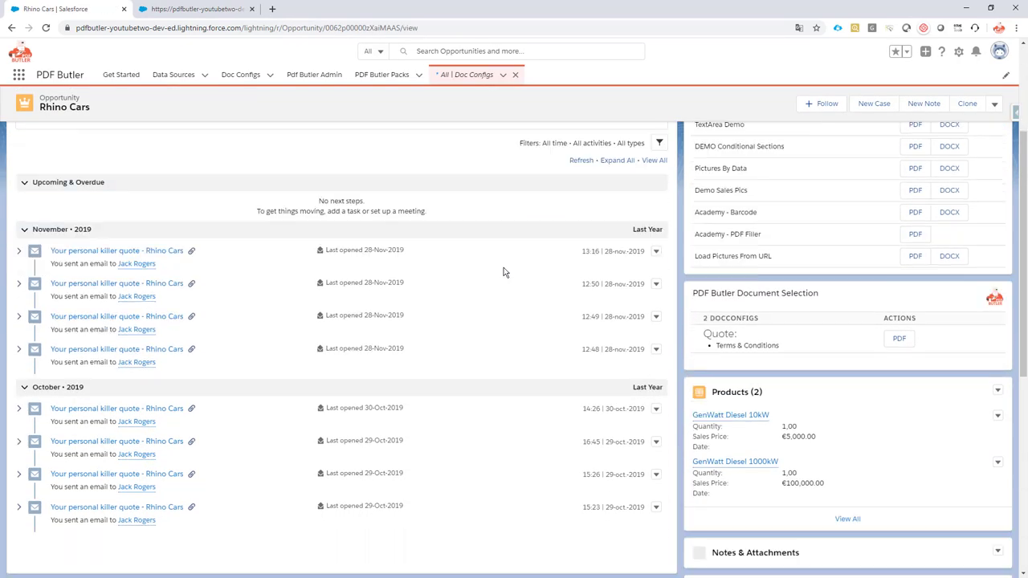
Check the Has Discount field on the GenWatt Diesel 10kW and GenWatt Diesel 1000kW opportunity products, and return to Rhino Cars
{"action": "left_click", "coordinate": [731, 333]}
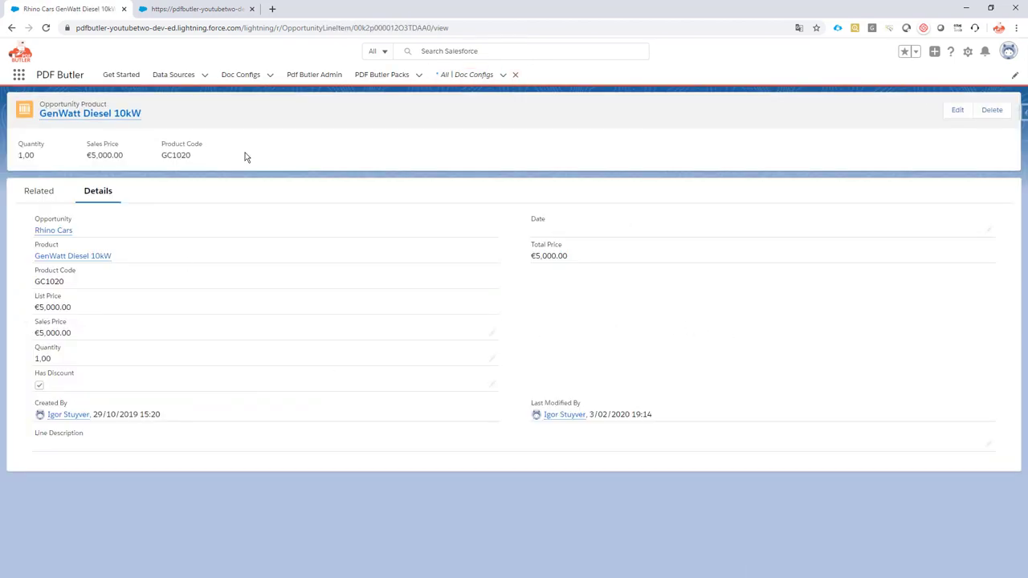
{"action": "left_click", "coordinate": [11, 28]}
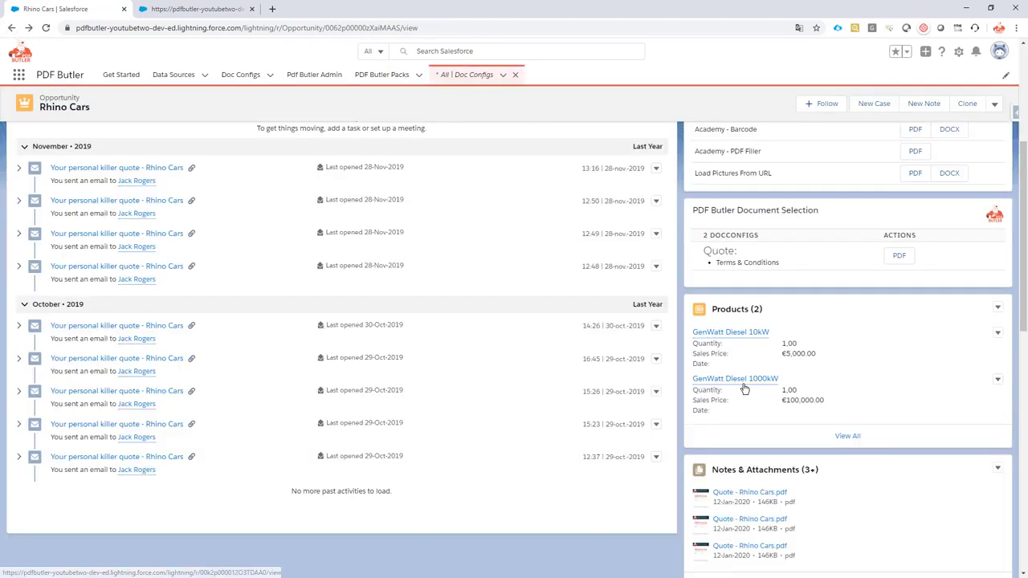
{"action": "mouse_move", "coordinate": [743, 388]}
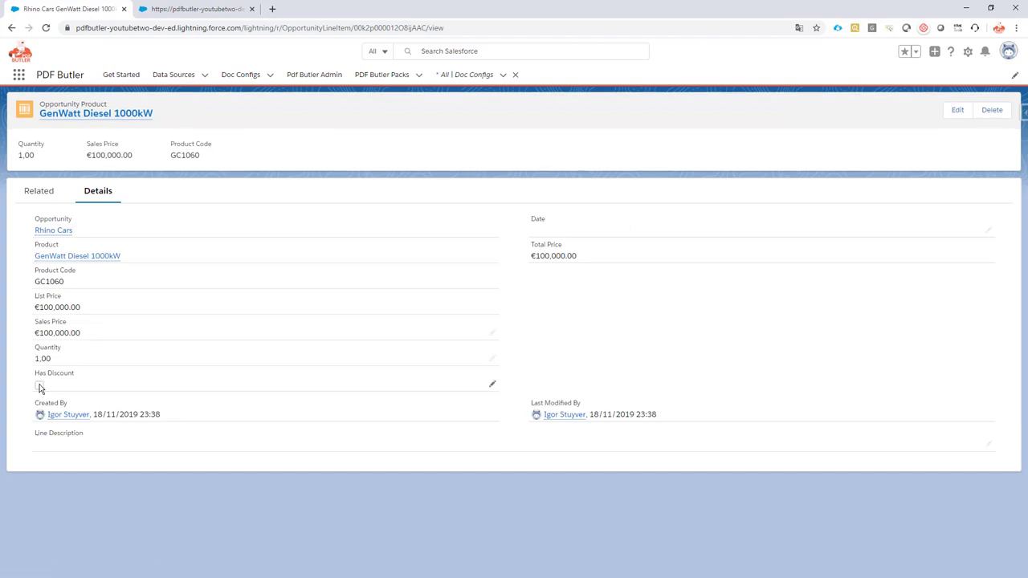
{"action": "left_click", "coordinate": [11, 27]}
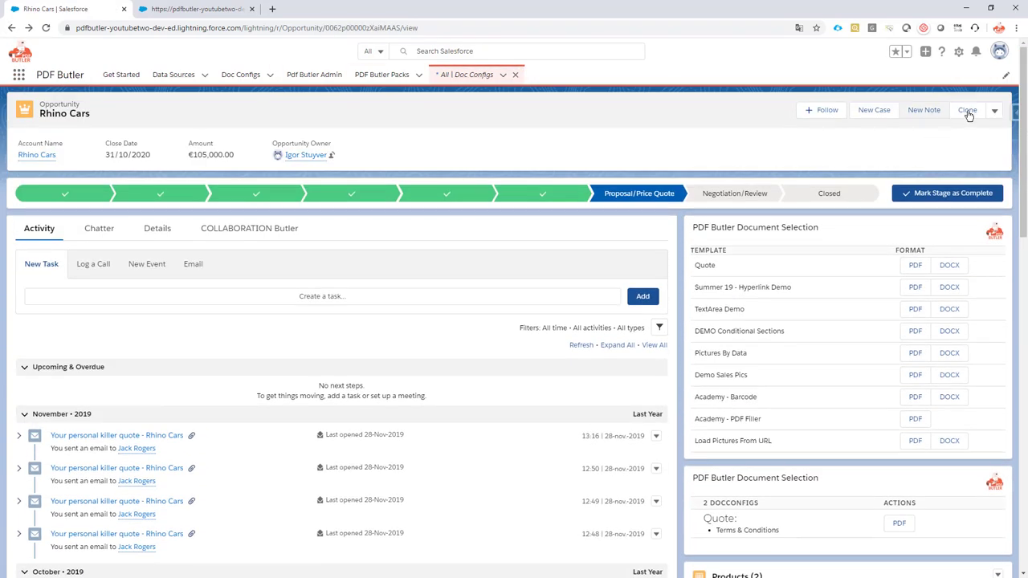
Open the Opportunity Record Page for editing and select the PDF Butler Document Selection component that lists the individual templates
{"action": "left_click", "coordinate": [959, 51]}
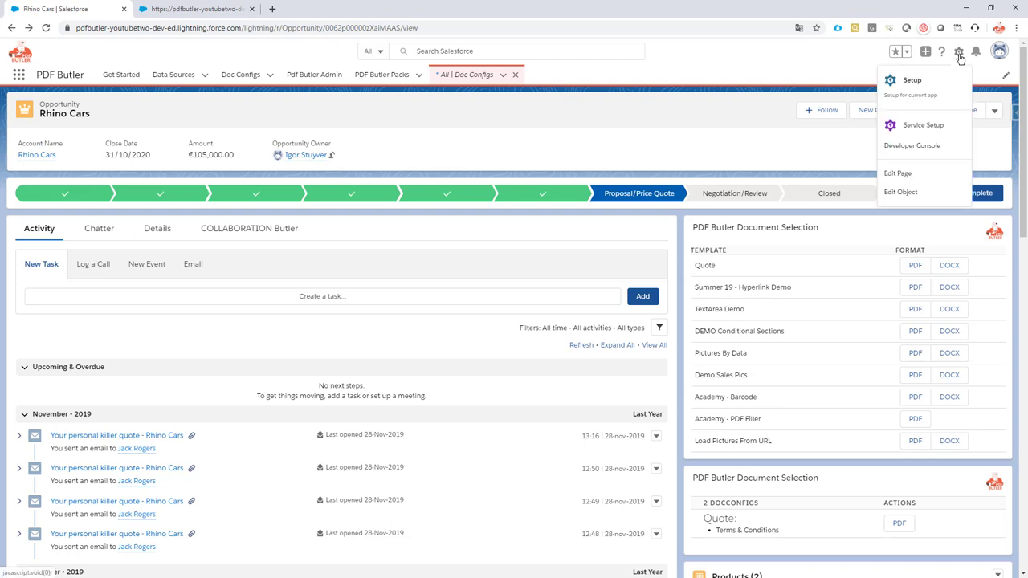
{"action": "left_click", "coordinate": [900, 173]}
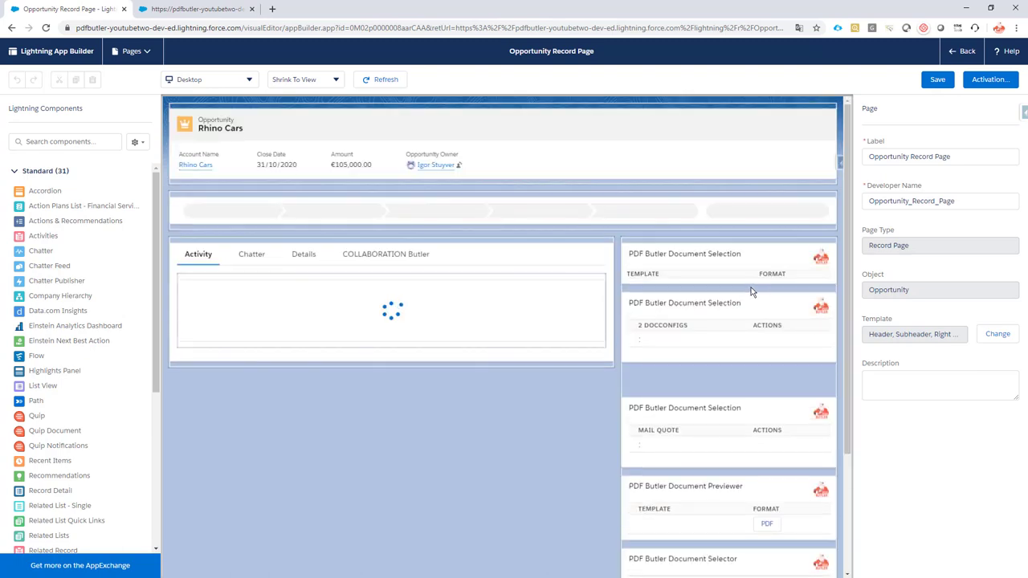
{"action": "left_click", "coordinate": [712, 257]}
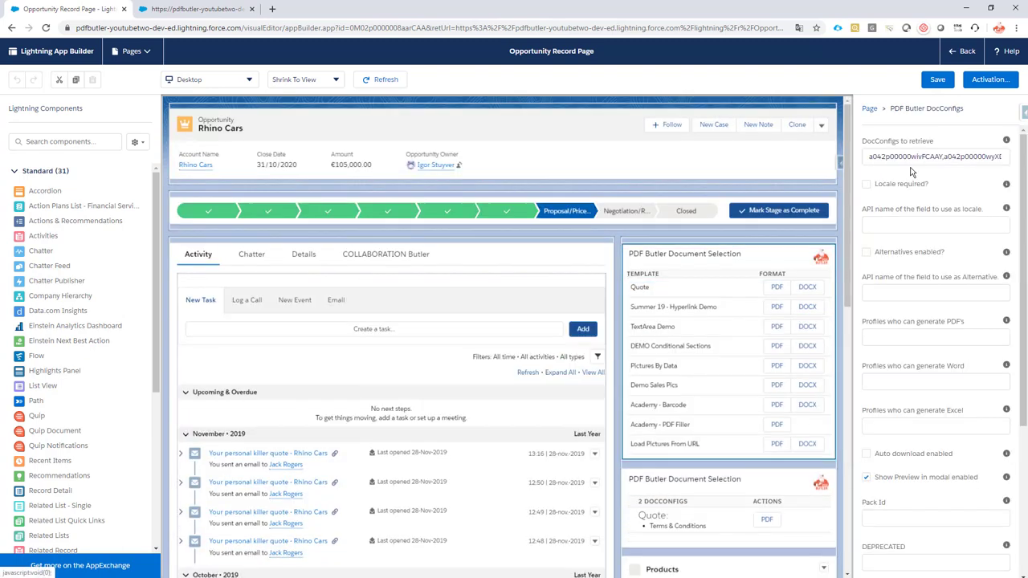
Append a comma and the copied Doc Config ID to the component's DocConfigs to retrieve, save the page, and return to the opportunity
{"action": "left_click", "coordinate": [884, 155]}
{"action": "key", "text": "Right"}
{"action": "key", "text": "Right"}
{"action": "key", "text": "Right"}
{"action": "key", "text": "Right"}
{"action": "key", "text": "Right"}
{"action": "key", "text": "Right"}
{"action": "key", "text": "Right"}
{"action": "key", "text": "Right"}
{"action": "key", "text": "Right"}
{"action": "key", "text": "Right"}
{"action": "key", "text": "Right"}
{"action": "key", "text": "Right"}
{"action": "key", "text": "Right"}
{"action": "key", "text": "Right"}
{"action": "key", "text": "Right"}
{"action": "key", "text": "Right"}
{"action": "key", "text": "Right"}
{"action": "key", "text": "Right"}
{"action": "key", "text": "Right"}
{"action": "key", "text": "Right"}
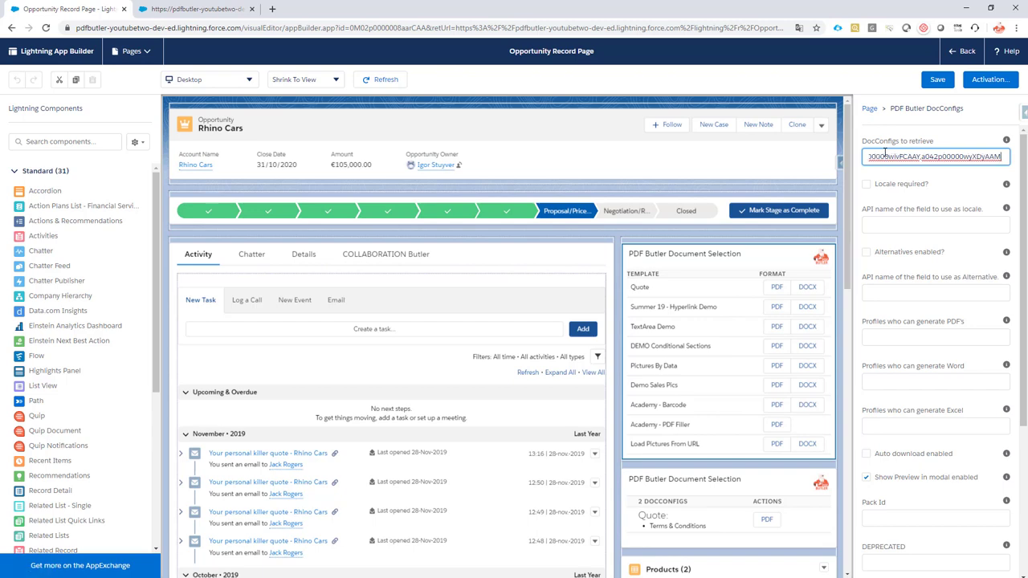
{"action": "type", "text": ","}
{"action": "type", "text": "a042p00000zDsBPAAC"}
{"action": "type", "text": ","}
{"action": "key", "text": "ctrl+v"}
{"action": "left_click", "coordinate": [938, 81]}
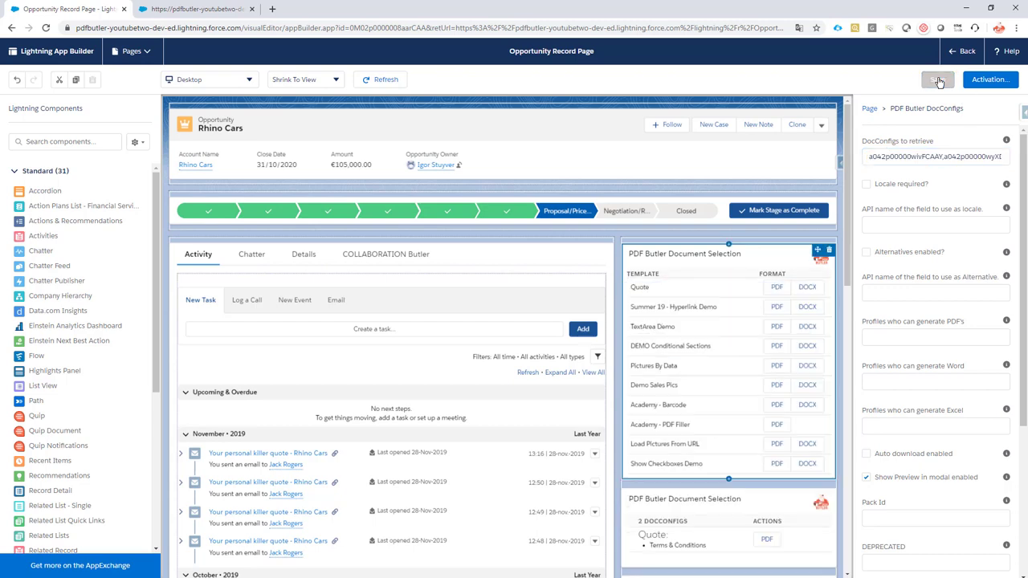
{"action": "left_click", "coordinate": [967, 52]}
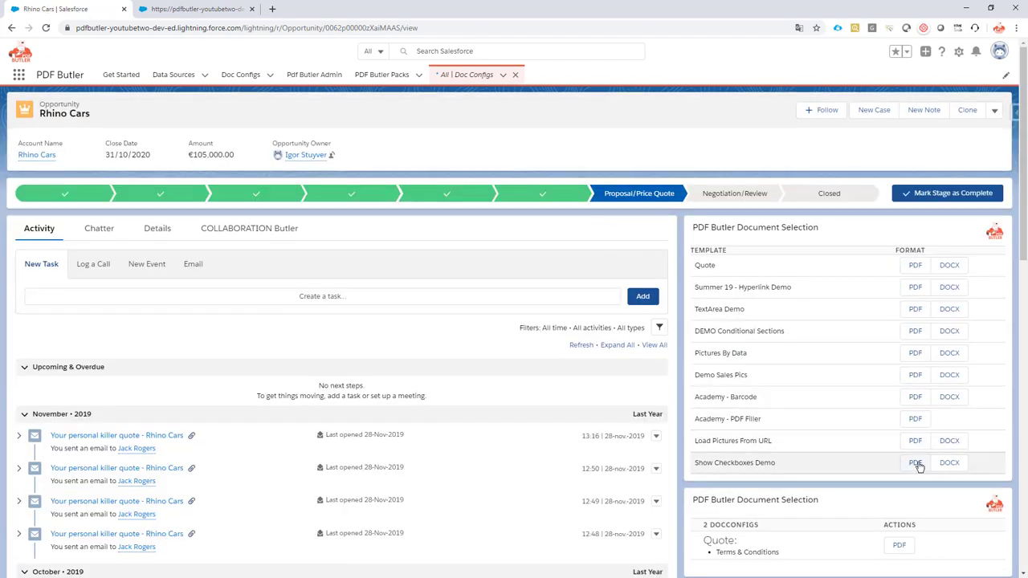
Generate Show Checkboxes Demo as a PDF from the opportunity and examine each product's Discount checkbox in the preview
{"action": "left_click", "coordinate": [916, 464]}
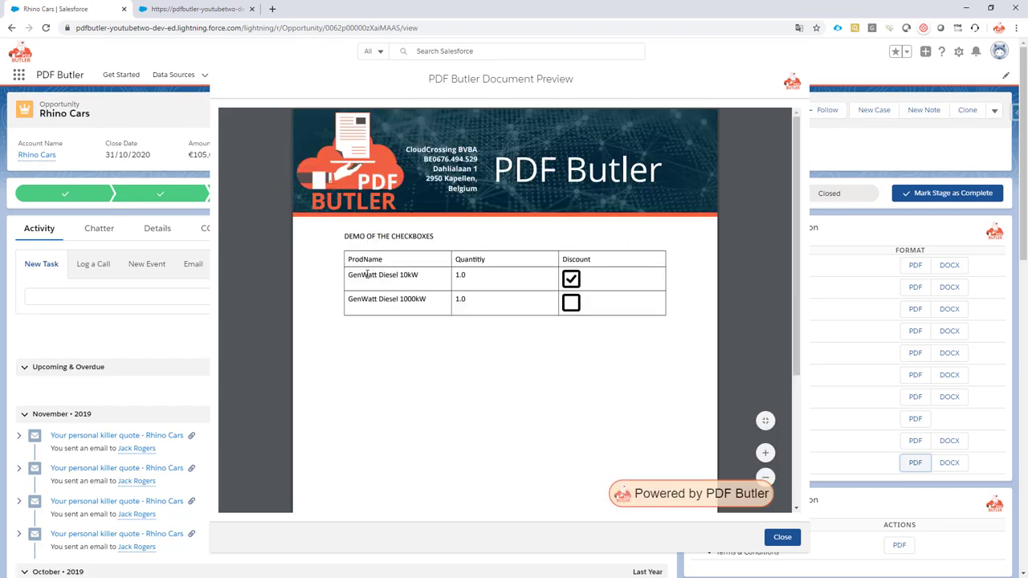
{"action": "left_click_drag", "start_coordinate": [348, 275], "coordinate": [580, 291]}
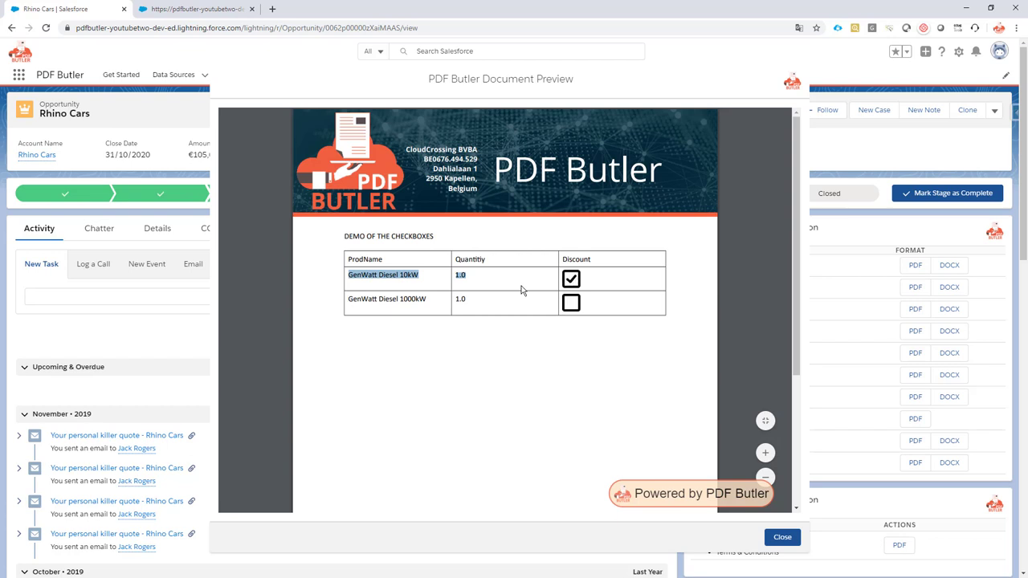
{"action": "left_click_drag", "start_coordinate": [347, 299], "coordinate": [441, 297]}
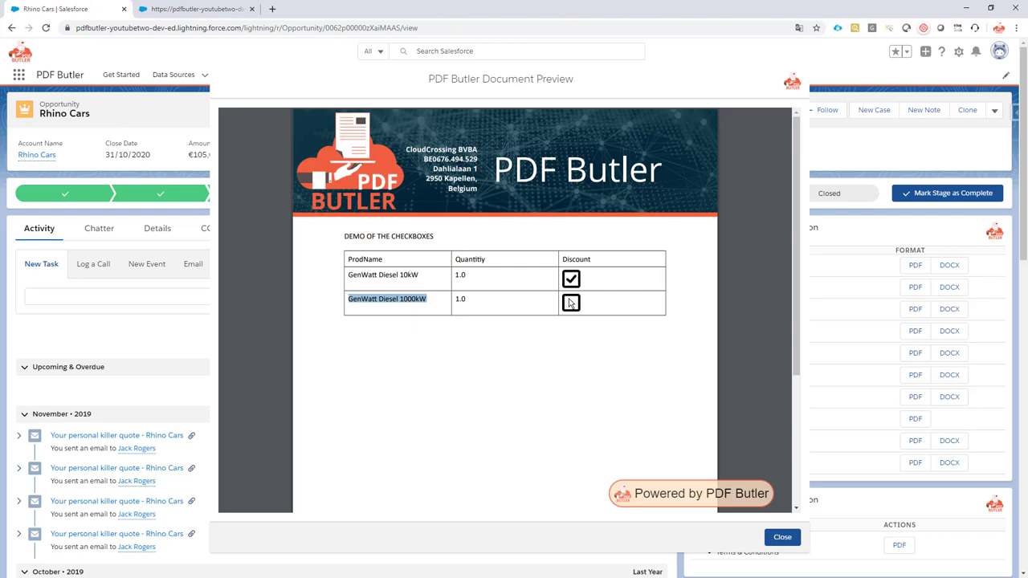
{"action": "scroll", "coordinate": [542, 312], "scroll_direction": "up", "scroll_amount": 4}
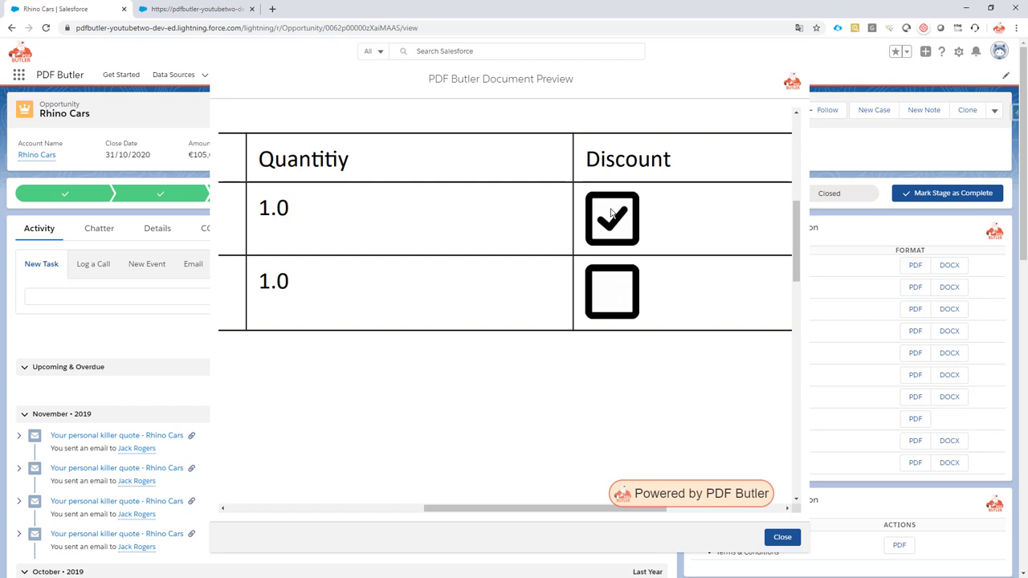
{"action": "scroll", "coordinate": [611, 212], "scroll_direction": "down", "scroll_amount": 3}
{"action": "scroll", "coordinate": [611, 213], "scroll_direction": "down", "scroll_amount": 2}
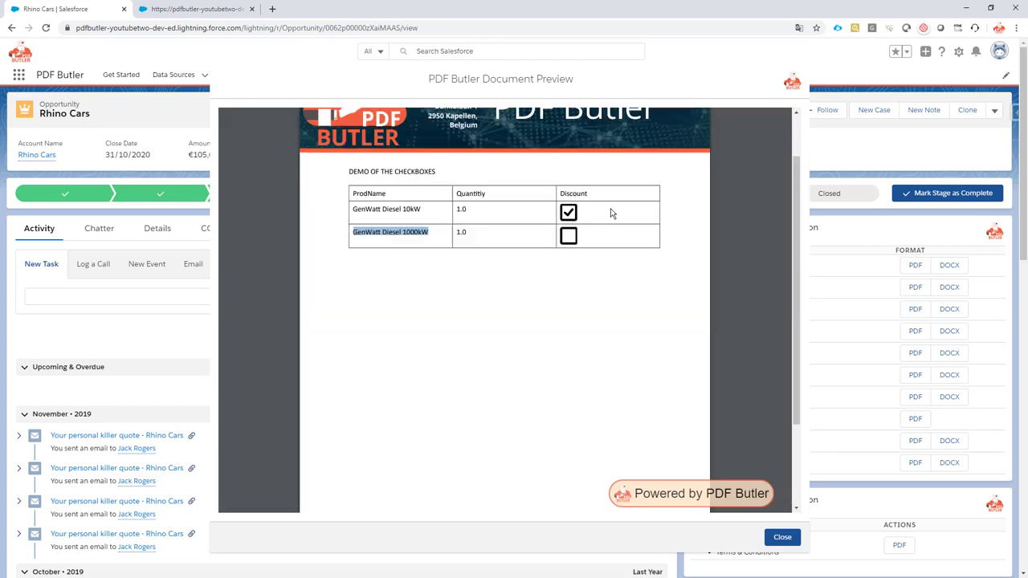
{"action": "scroll", "coordinate": [610, 213], "scroll_direction": "up", "scroll_amount": 1}
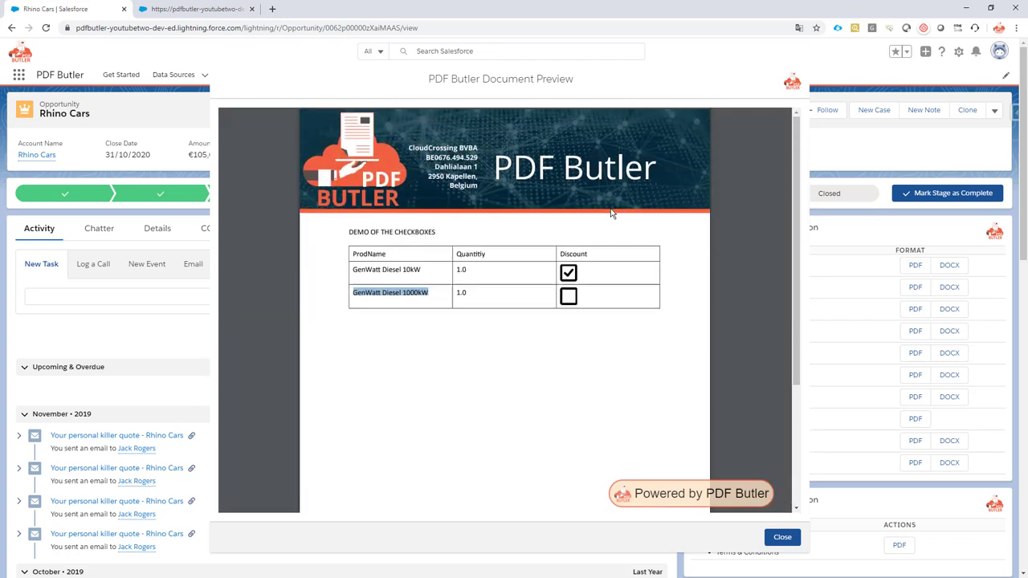